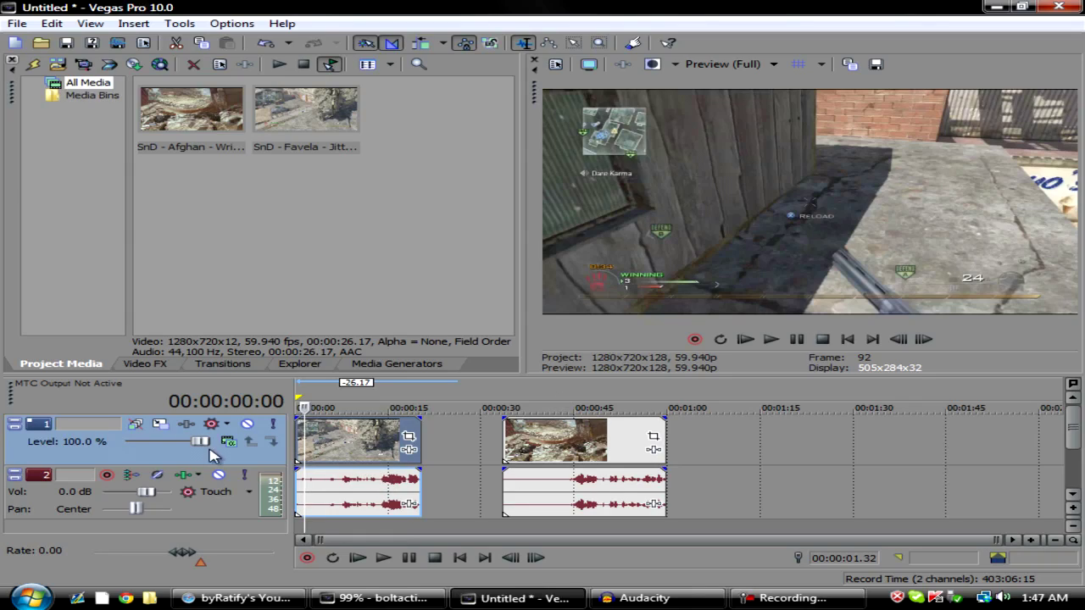
Step: Trim the start of the first clip, slide the second clip against it, and preview the edit
drag(303, 436, 302, 436)
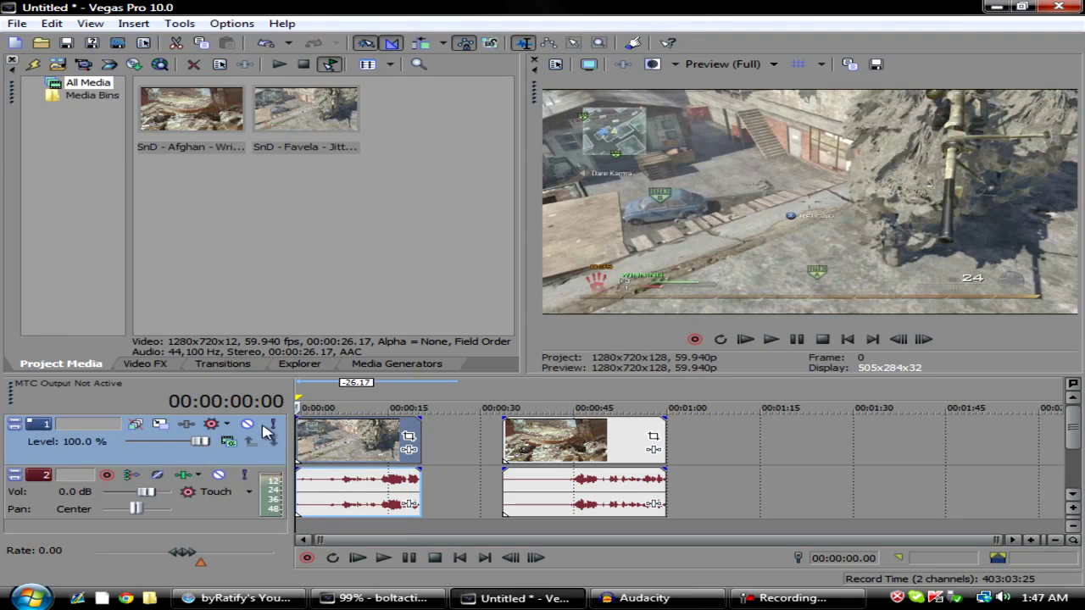
drag(551, 440, 469, 441)
click(318, 447)
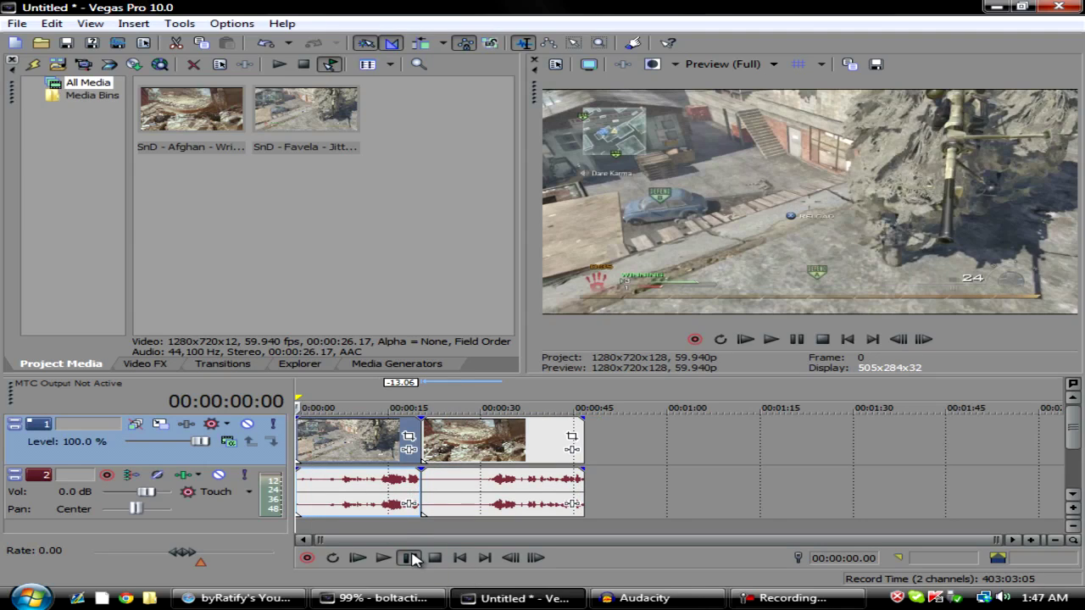
click(411, 558)
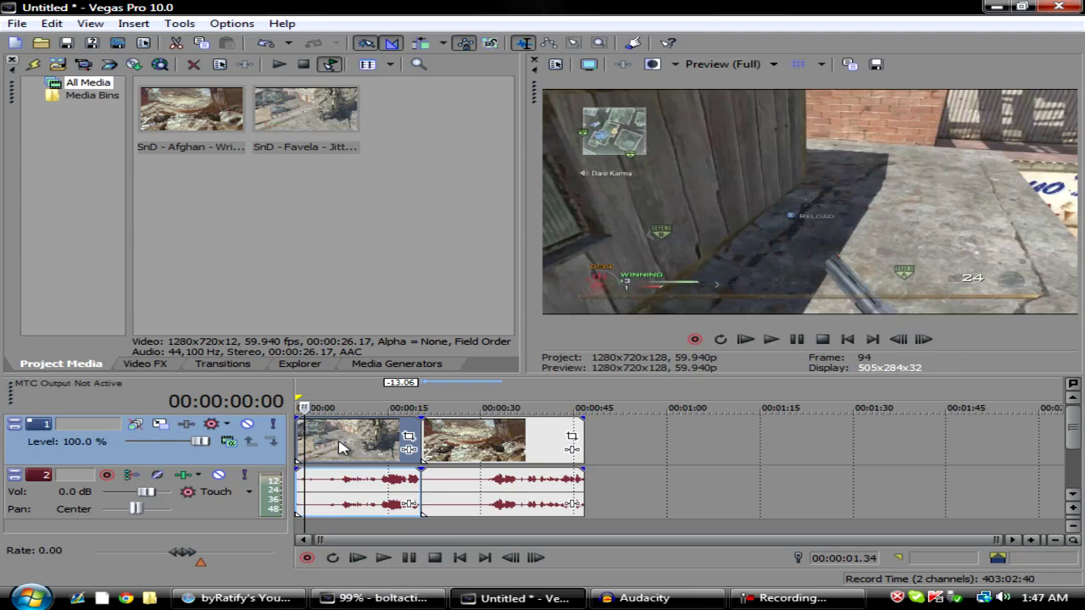
click(411, 558)
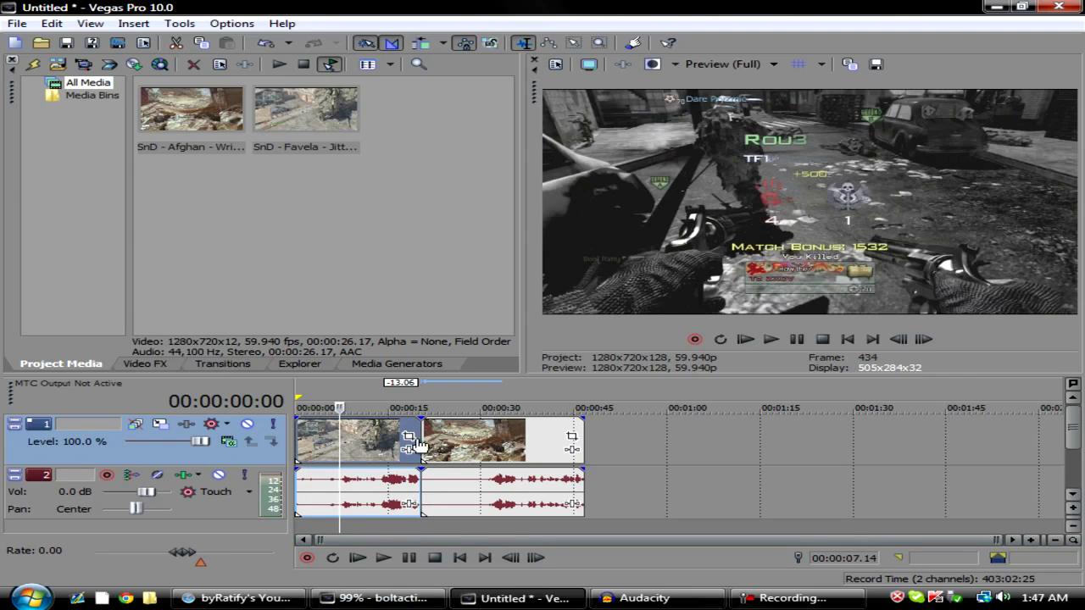
Step: Shorten the first clip to end at 00:00:07.14, close the gap, replay, and zoom in on the cut
drag(421, 441, 337, 443)
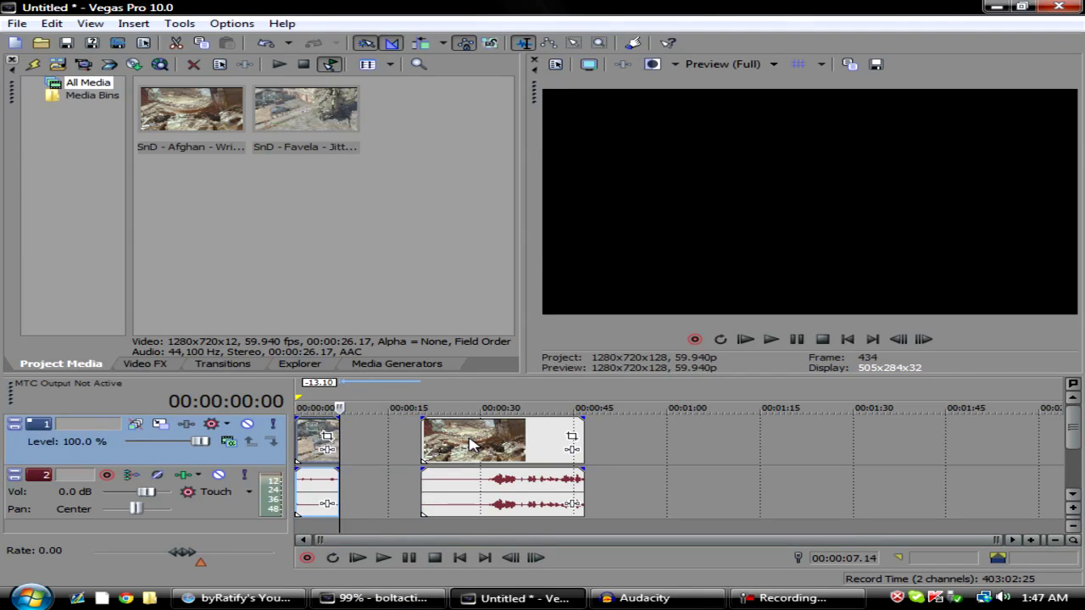
drag(477, 445, 394, 446)
click(348, 436)
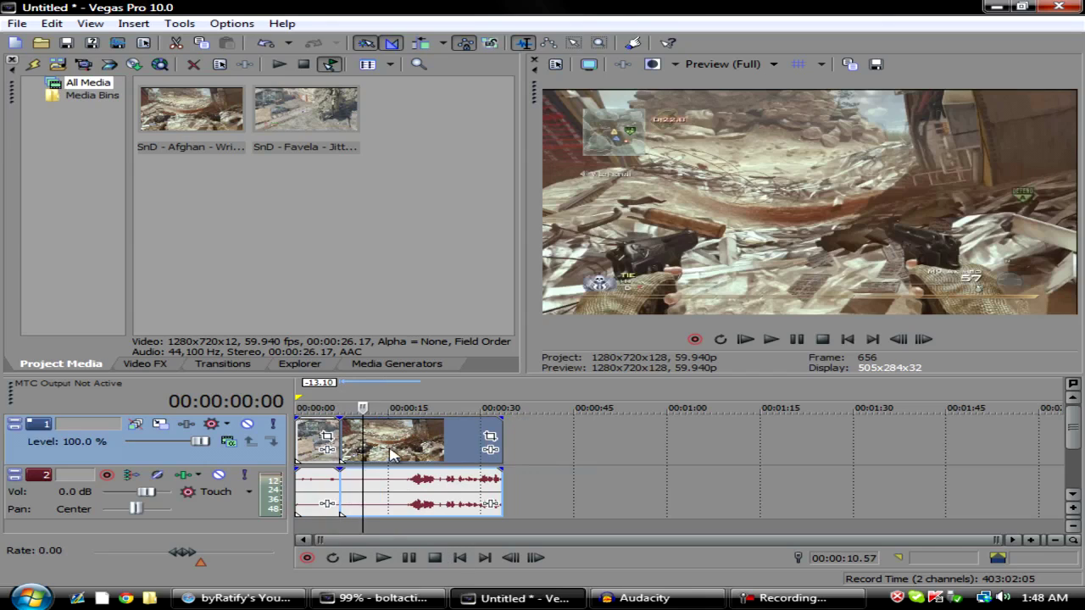
key(space)
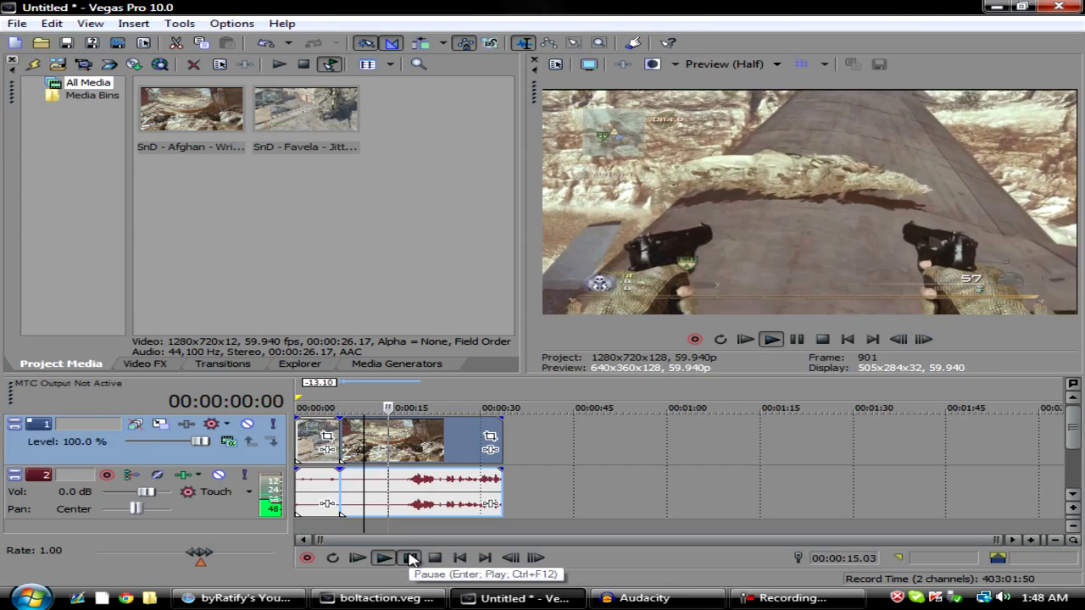
click(410, 558)
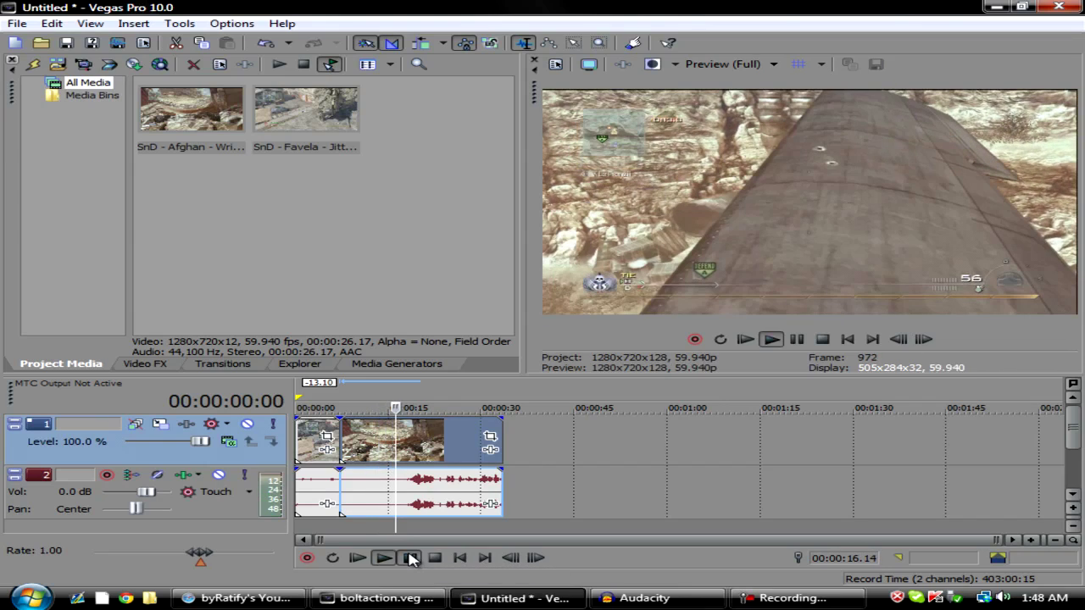
mouse_move(345, 435)
mouse_down()
mouse_move(419, 439)
mouse_move(366, 436)
mouse_up()
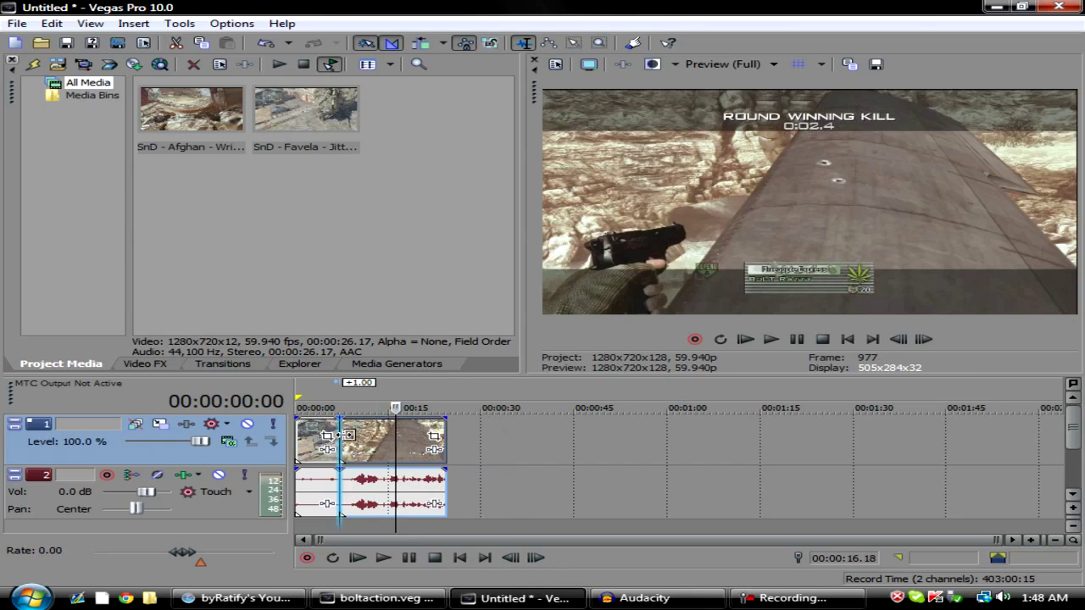
click(1030, 542)
scroll(610, 424, up, 5)
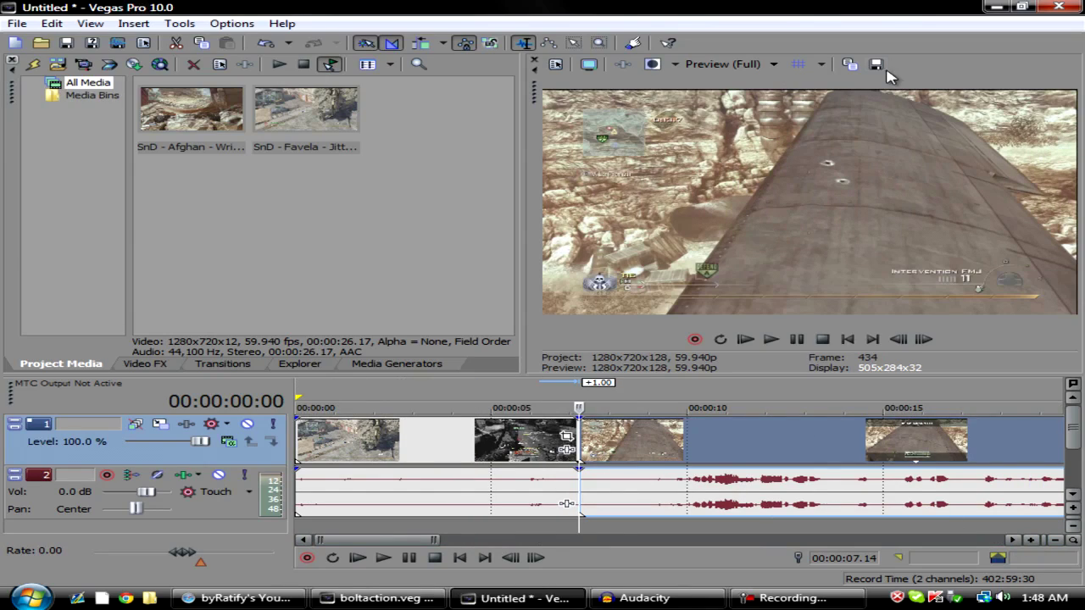
Step: Keep the preview at Full quality and save the current frame as the snapshot Image7.jpg
click(746, 64)
mouse_move(752, 102)
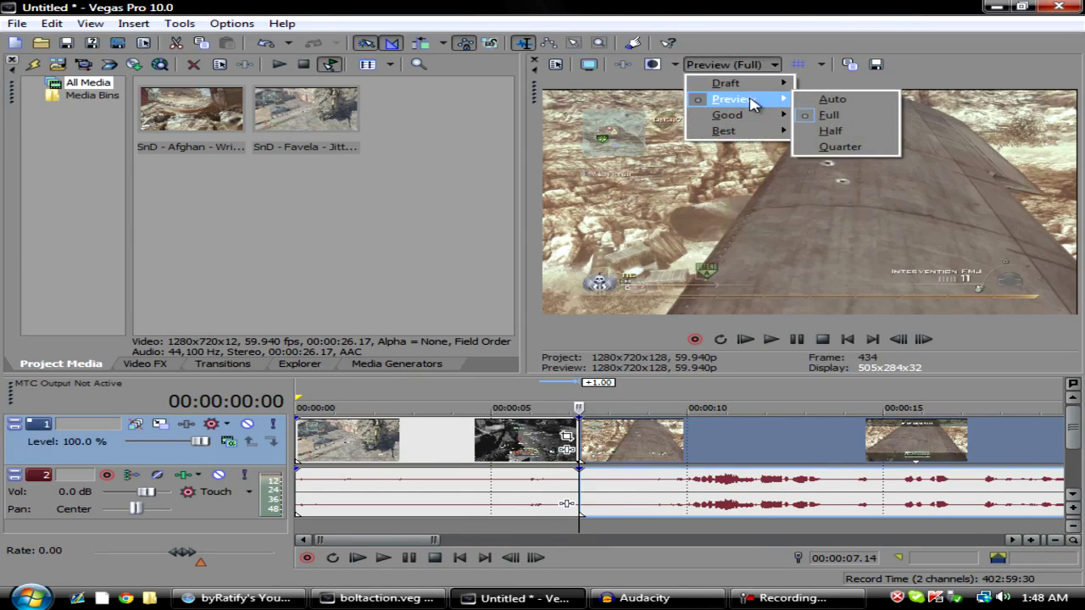
click(833, 119)
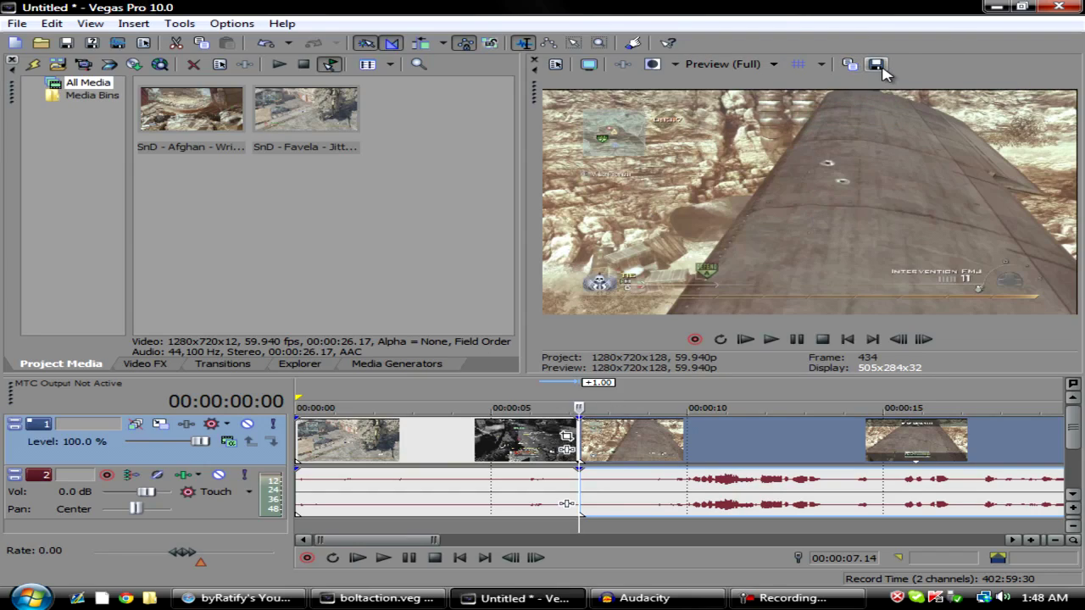
click(878, 66)
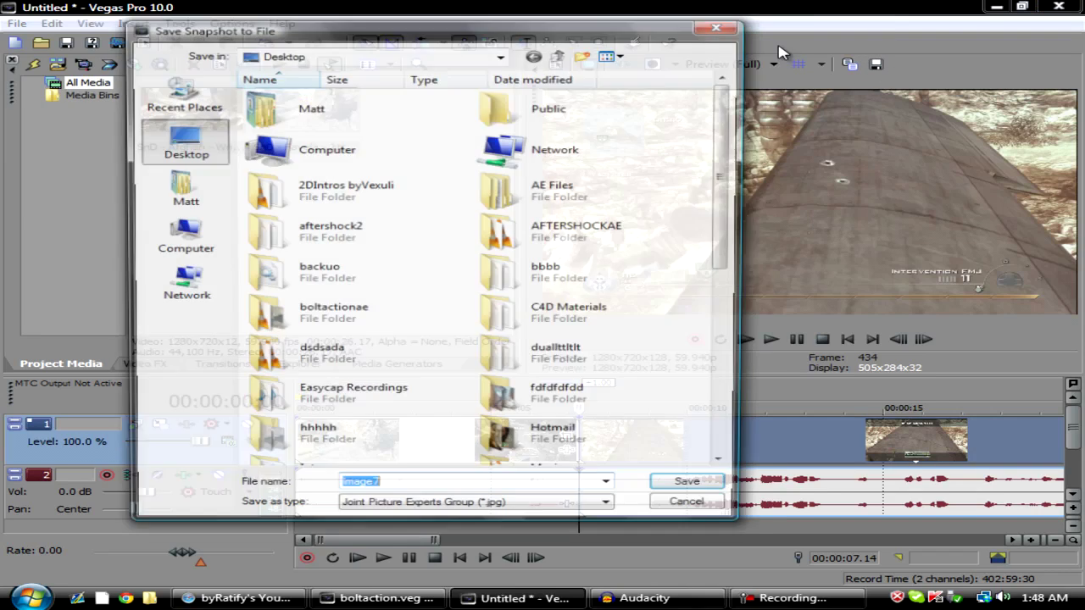
click(686, 490)
right_click(85, 452)
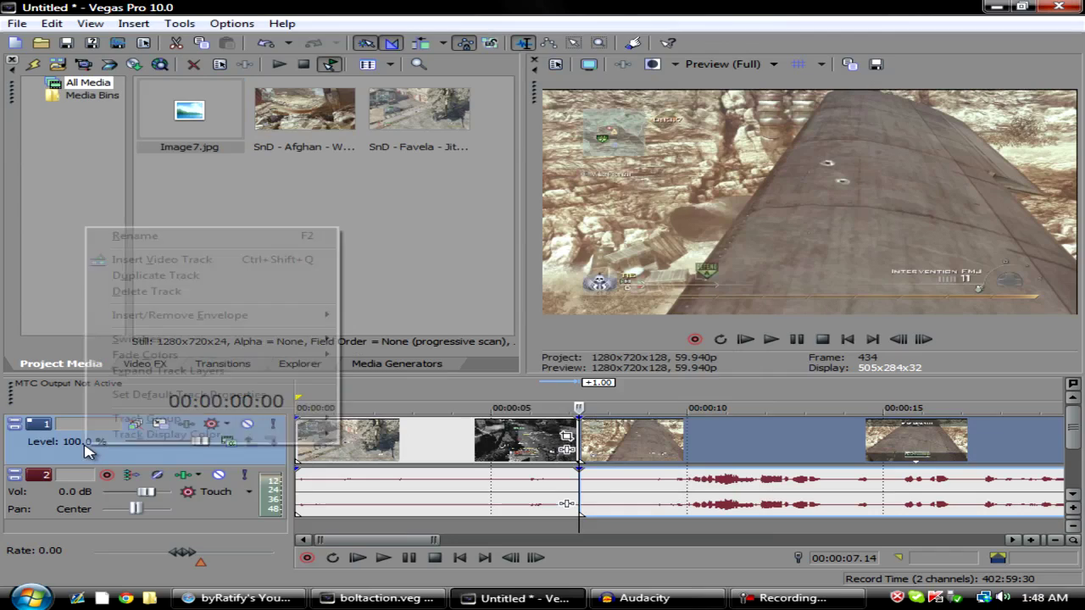
Step: Insert a new top video track and place the Image7.jpg still on it
click(204, 267)
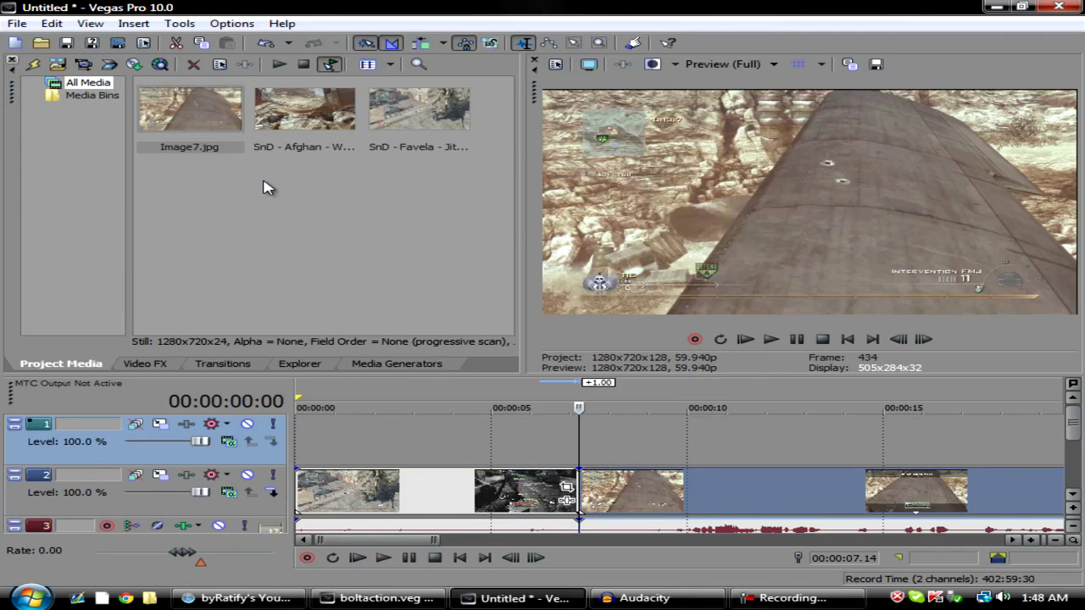
drag(174, 85, 511, 439)
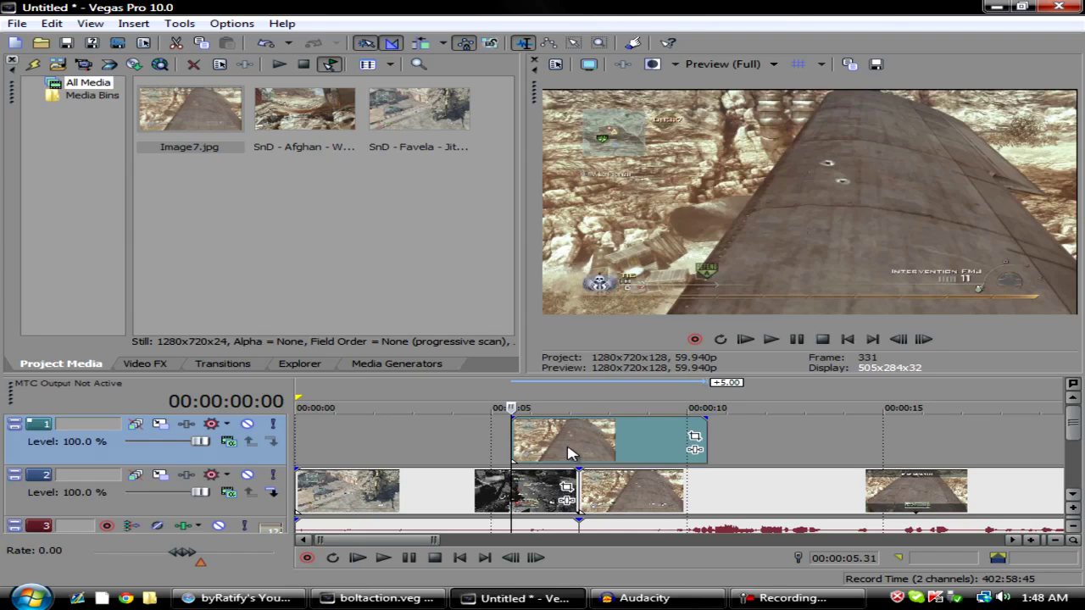
click(560, 442)
click(514, 436)
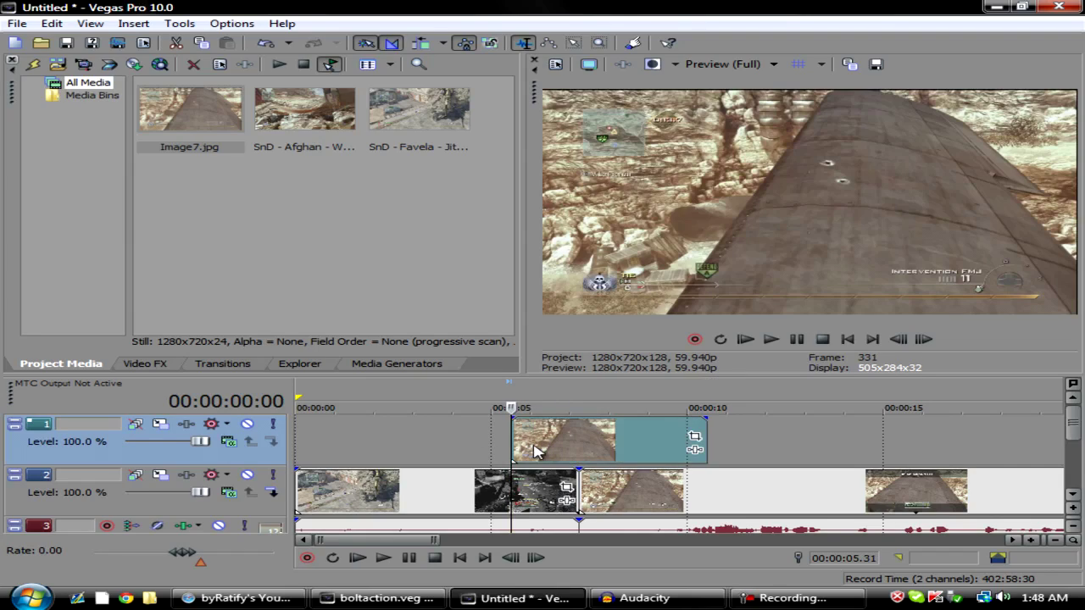
Step: Trim the still's right edge to end exactly at the cut, 00:00:07.14
drag(704, 439, 590, 489)
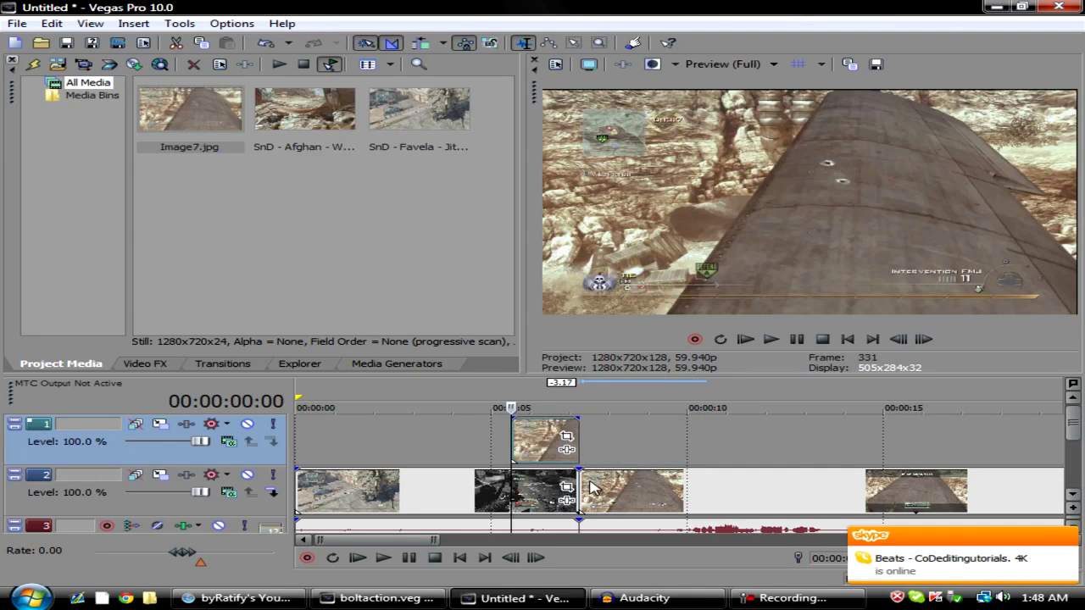
right_click(513, 437)
click(514, 438)
click(576, 442)
key(Left)
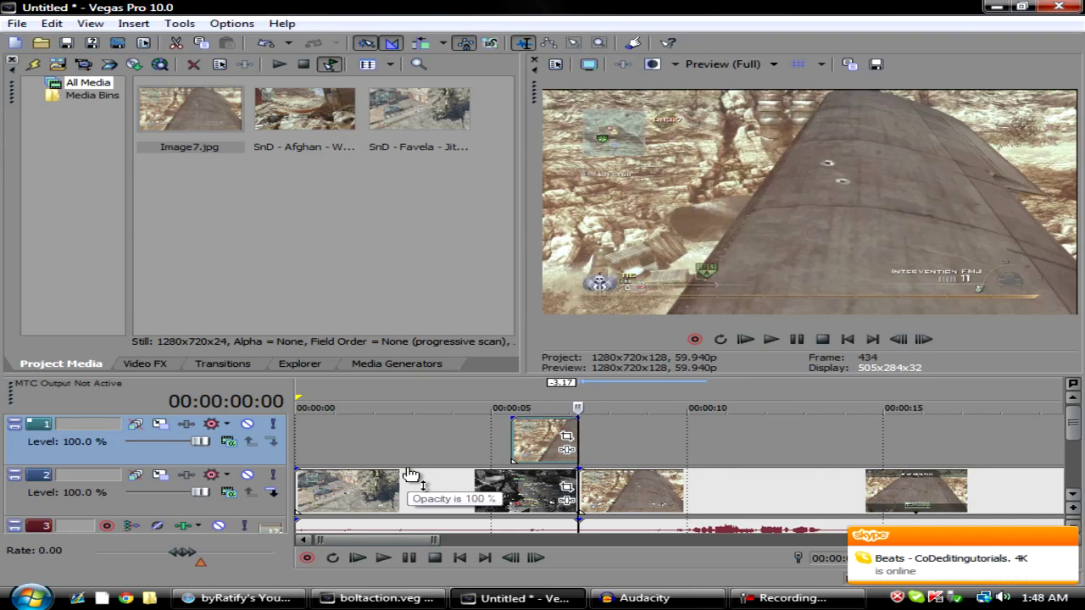
key(Right)
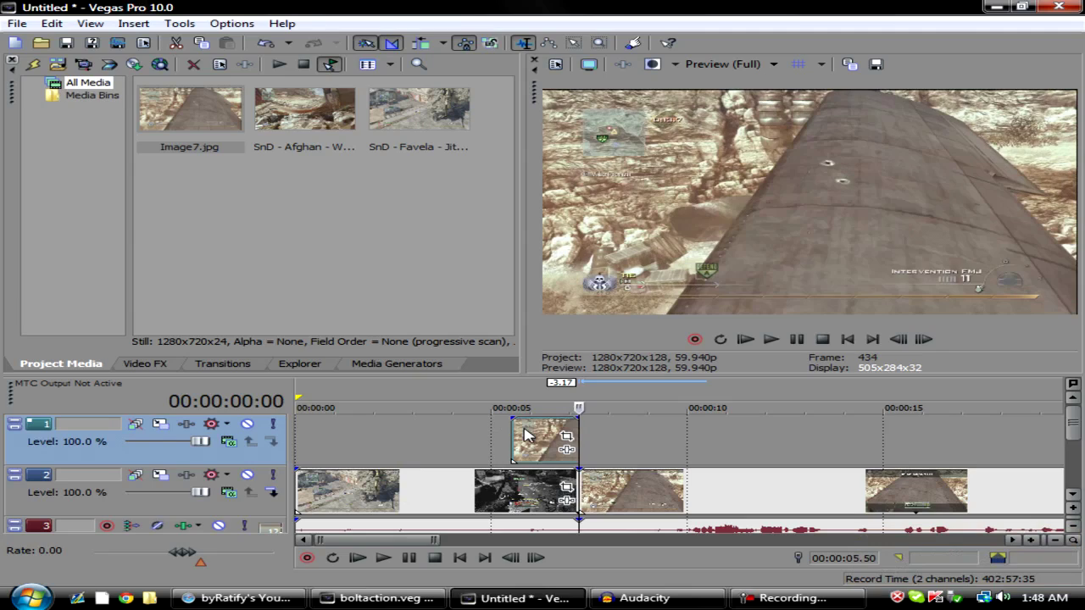
click(526, 436)
Step: Apply the Brightness and Contrast 'Mask' preset (brightness 0.03, contrast 0.05) to the Image7 still
click(145, 364)
scroll(127, 251, down, 2)
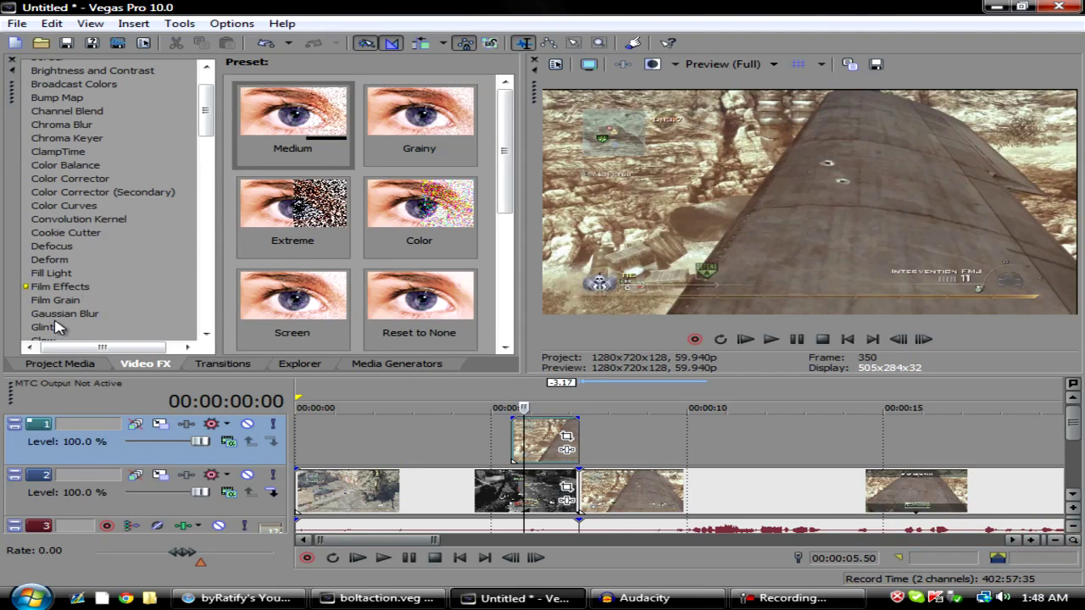
click(118, 42)
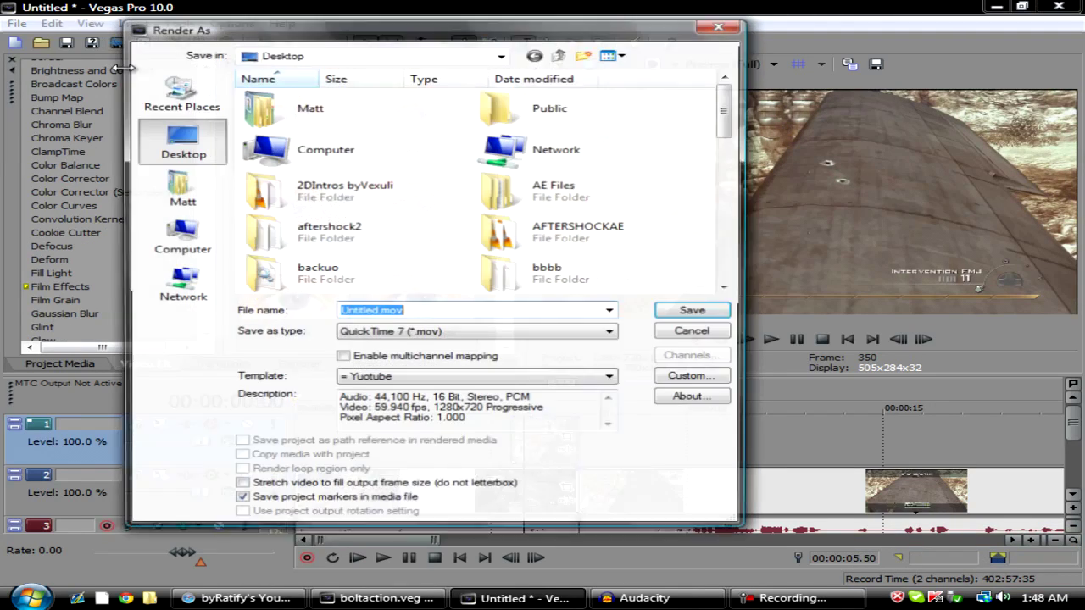
click(691, 330)
click(97, 82)
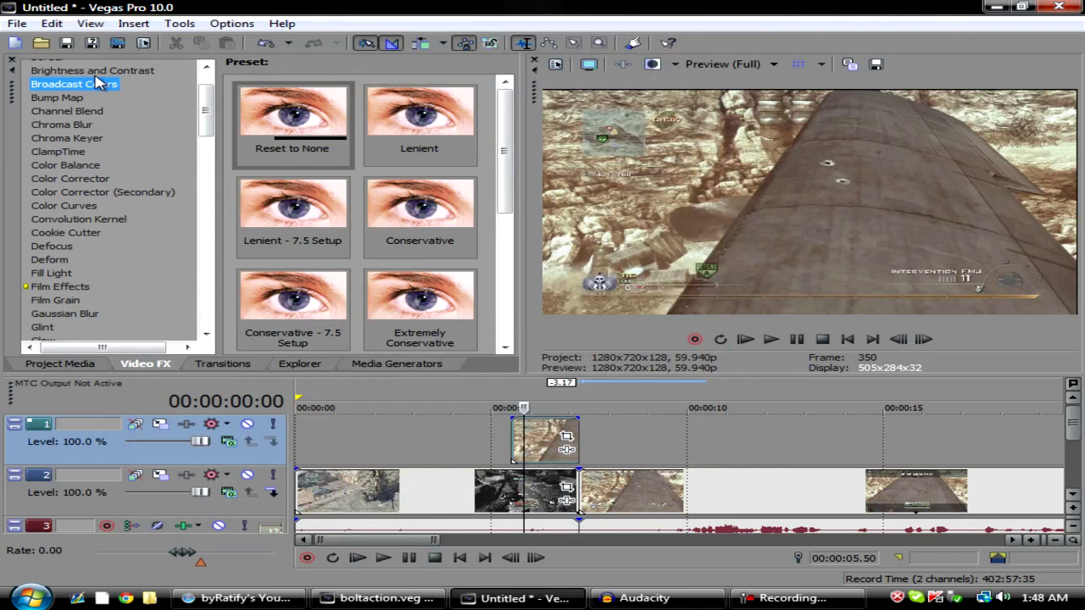
click(97, 70)
scroll(477, 145, down, 6)
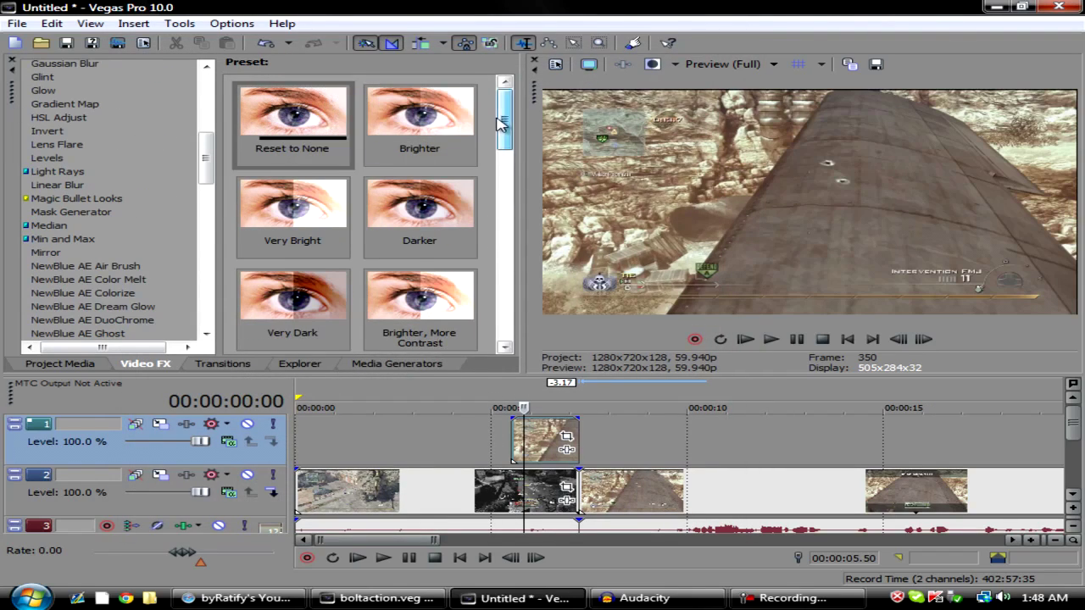
scroll(500, 124, down, 5)
drag(293, 301, 522, 444)
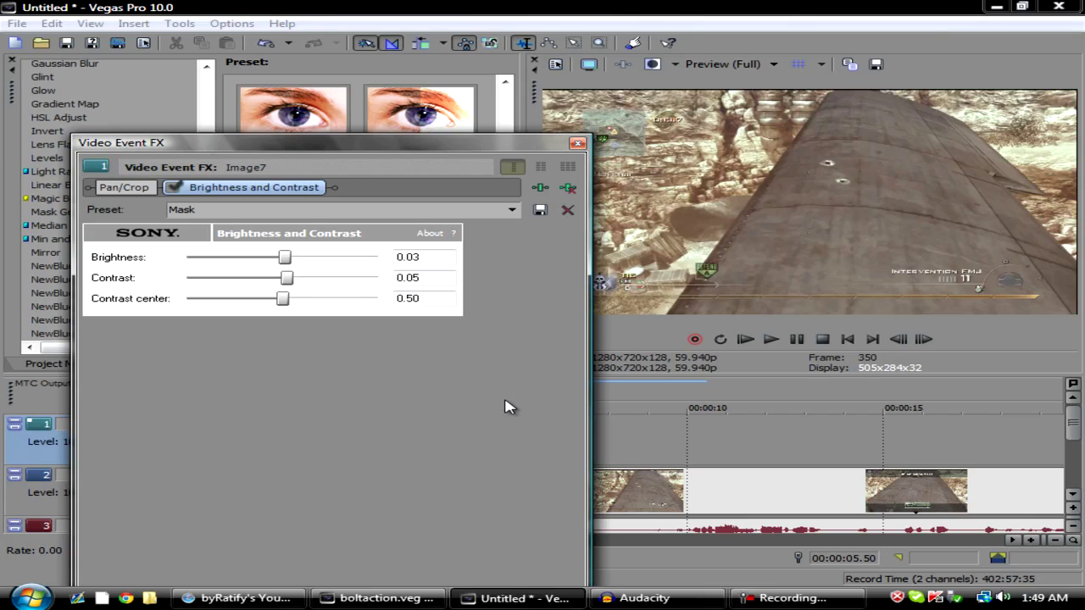
click(577, 143)
Step: Check the event's end at 00:00:07.14 frame by frame, then park the cursor at its start, 00:00:05.31
click(573, 439)
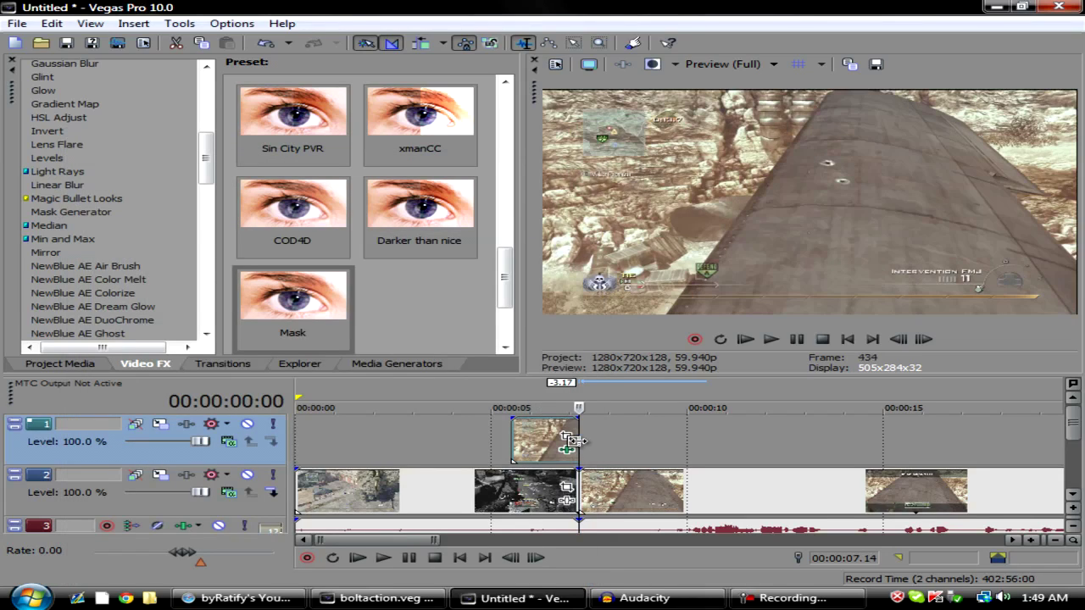
key(Left)
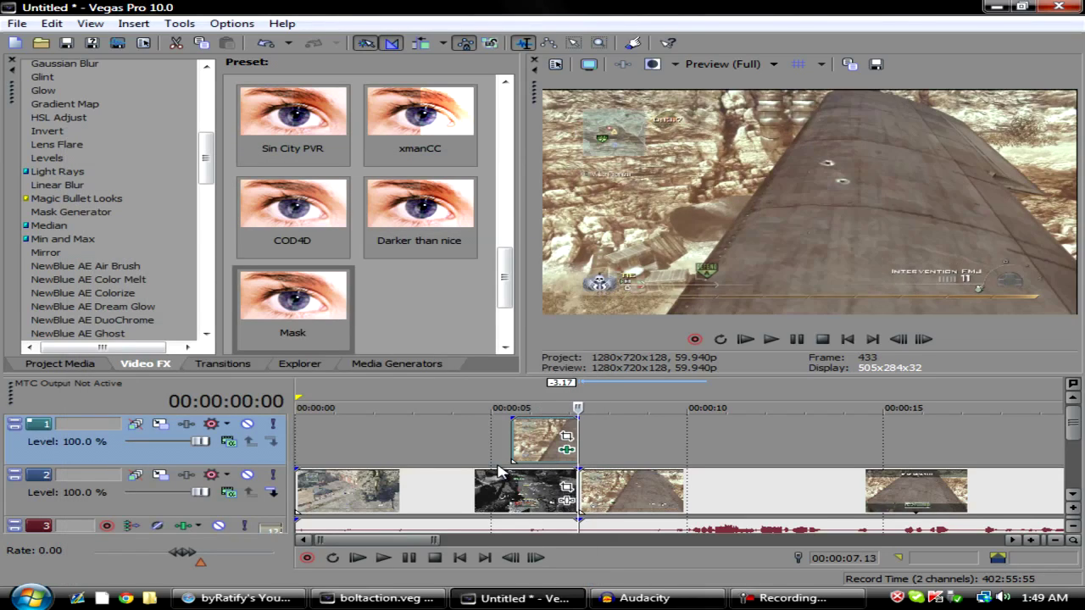
key(Right)
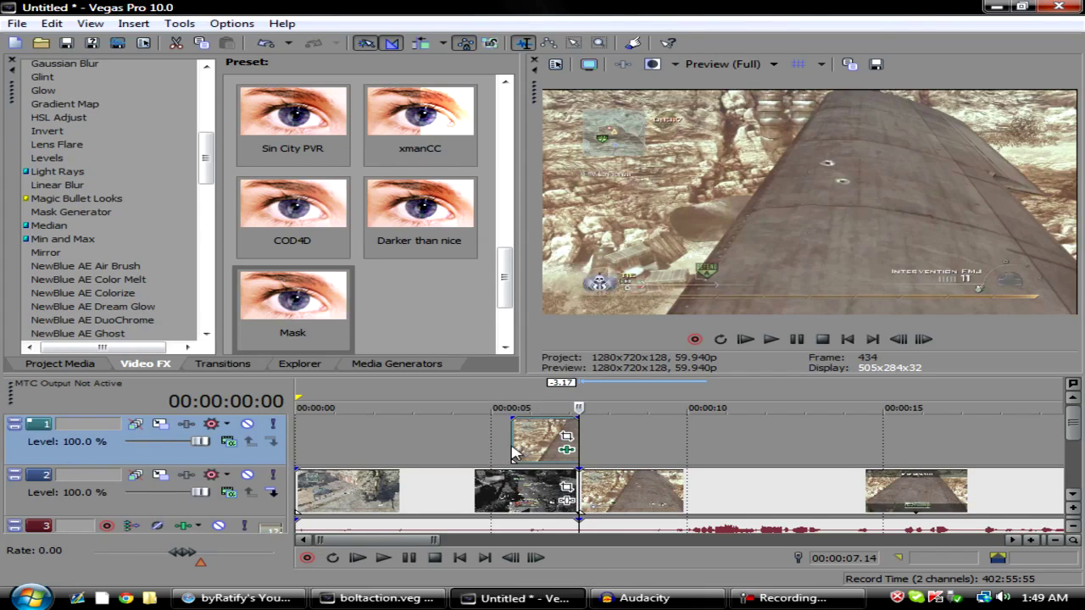
click(512, 451)
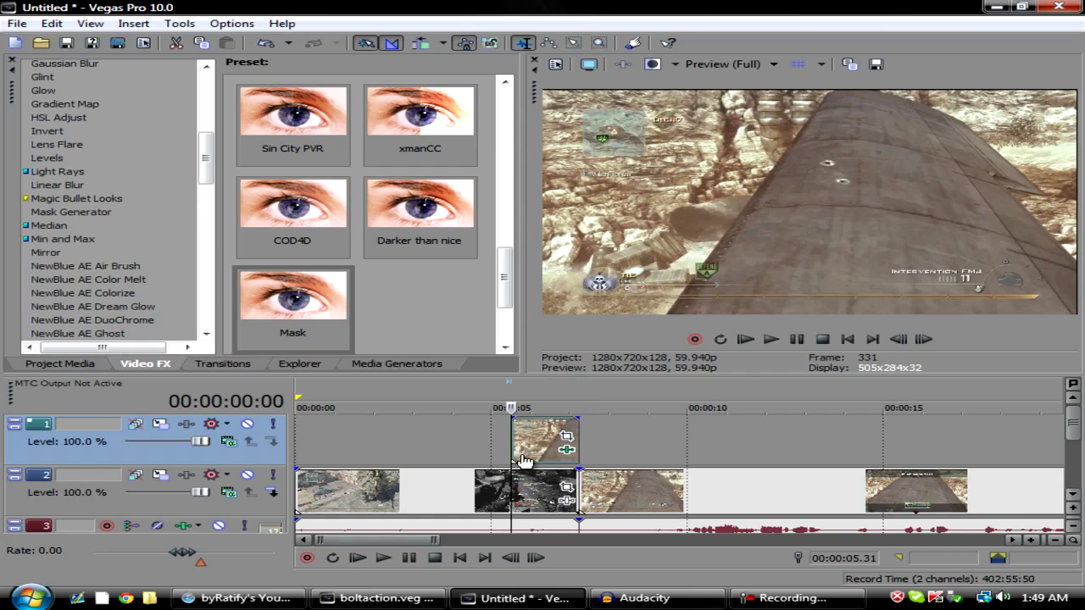
Step: In the track 1 event's Pan/Crop, enable Mask and pick the Anchor Creation Tool
click(566, 436)
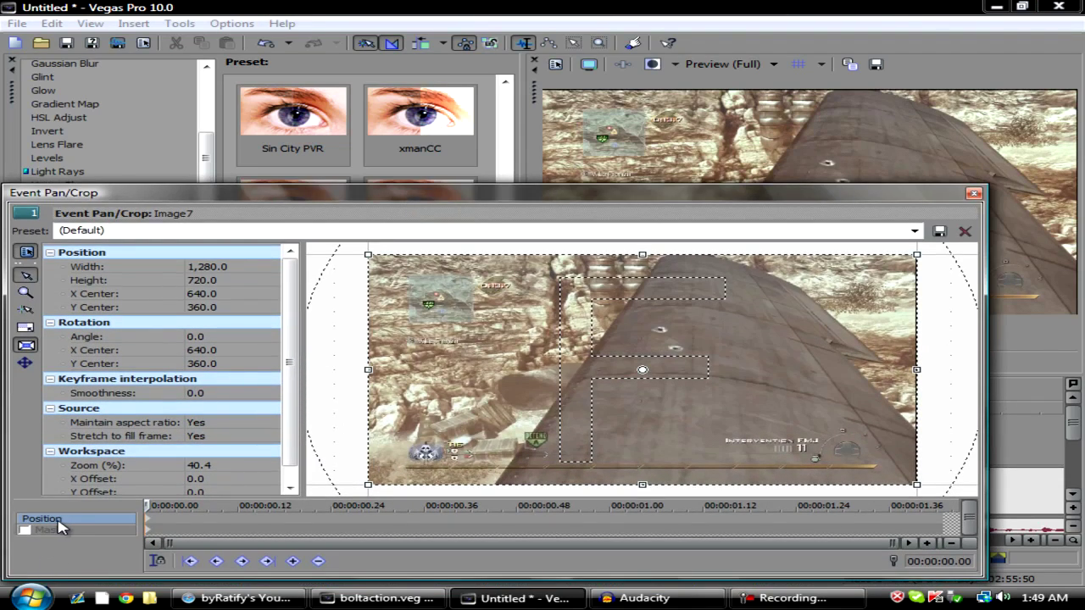
click(25, 531)
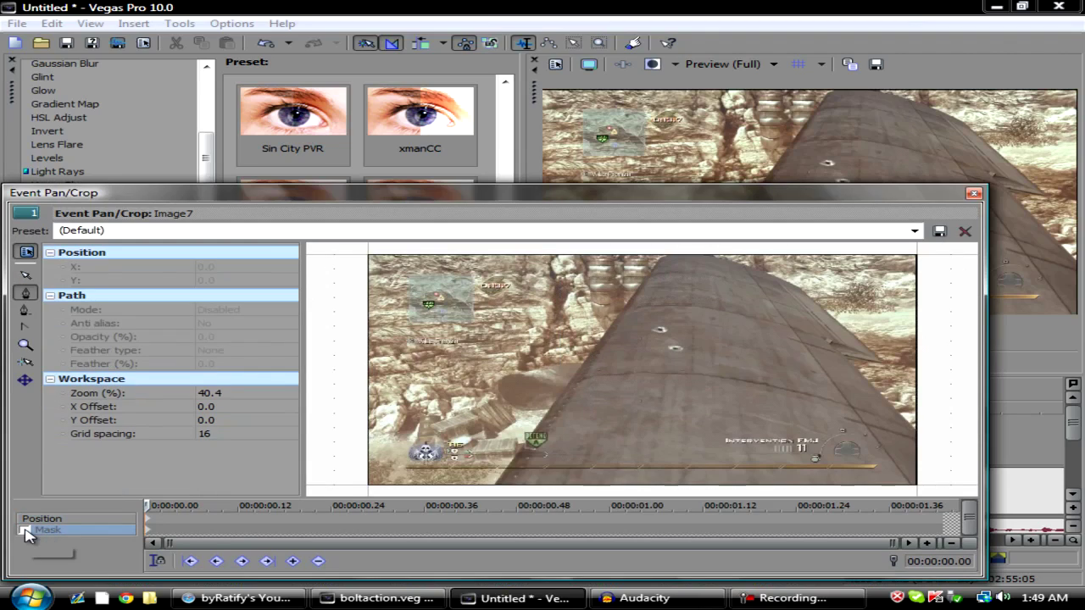
click(26, 532)
click(26, 294)
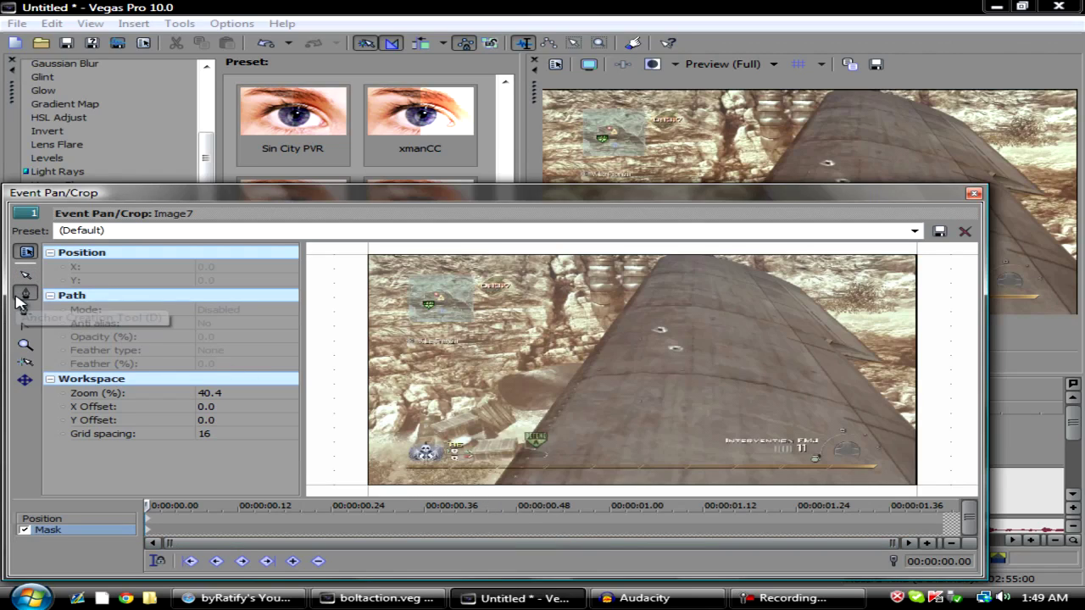
Step: Place mask anchor points from the slope's bottom up its left edge to the top
click(494, 490)
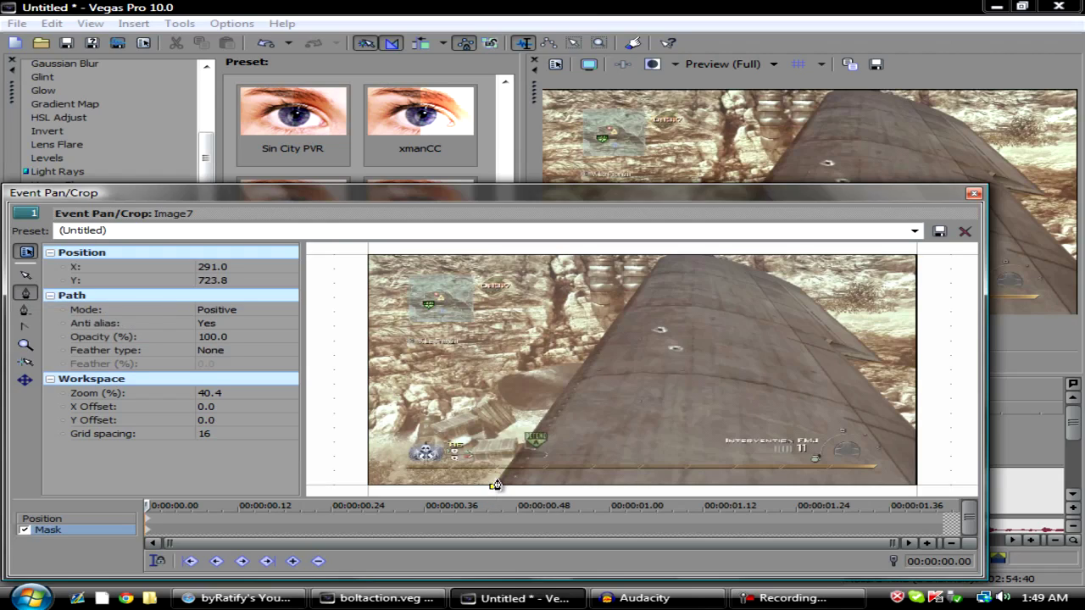
click(512, 463)
click(526, 442)
click(548, 412)
click(560, 403)
click(570, 386)
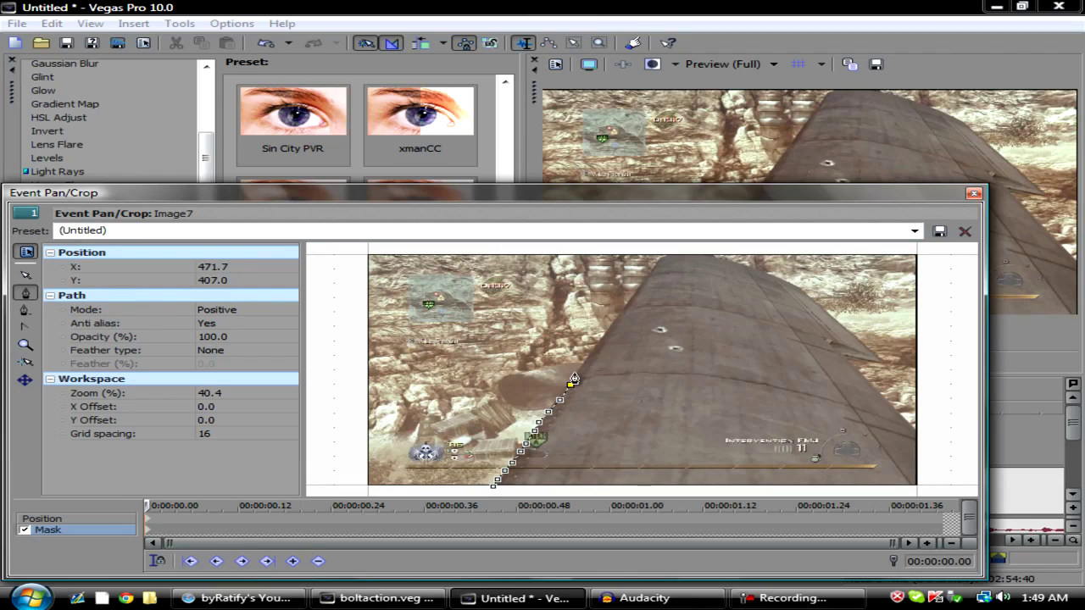
click(576, 371)
click(591, 351)
click(605, 338)
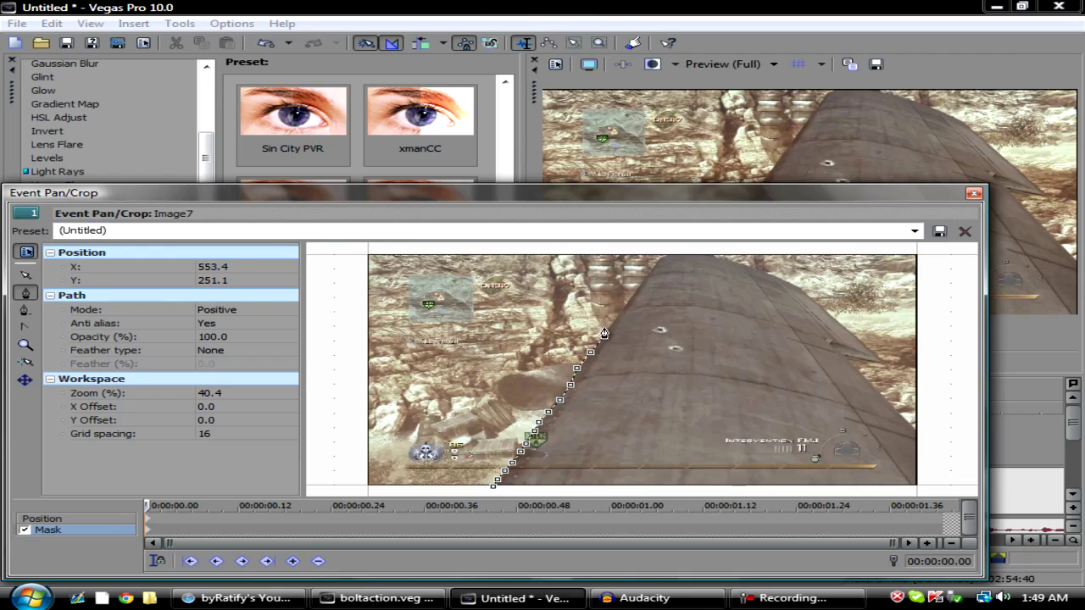
click(619, 317)
click(629, 303)
click(636, 289)
click(650, 272)
click(658, 257)
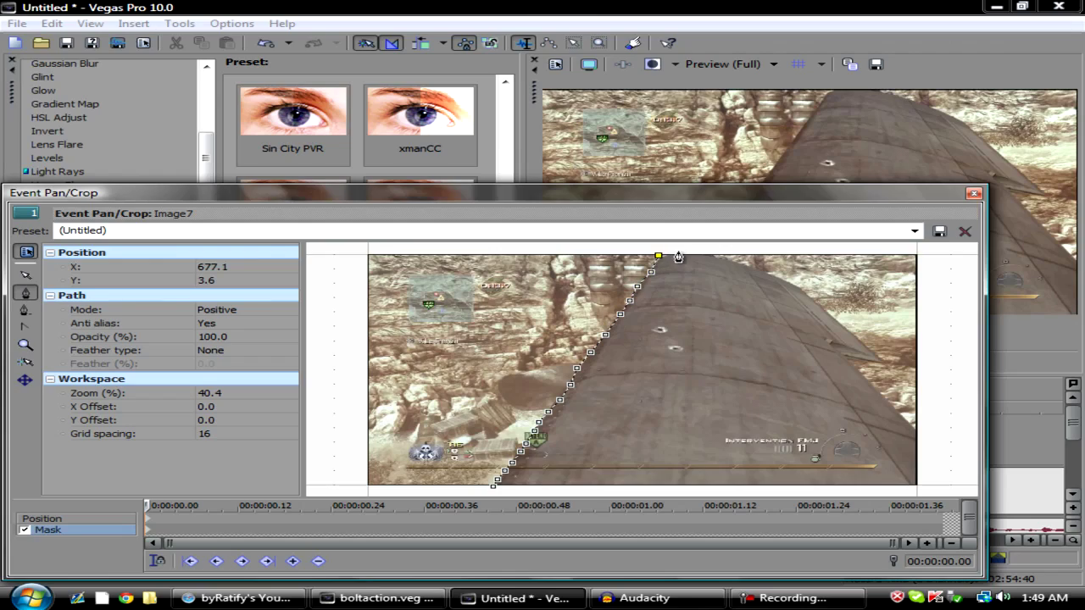
Step: Continue the mask across the top, down the right side, below the frame, and close it on the first point
click(714, 255)
click(750, 266)
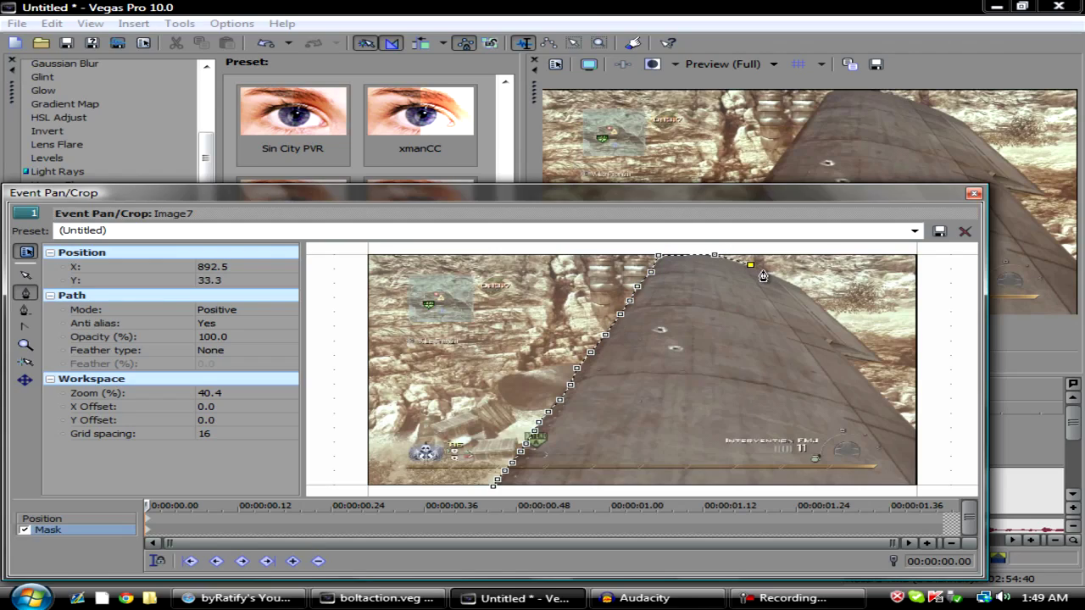
click(769, 277)
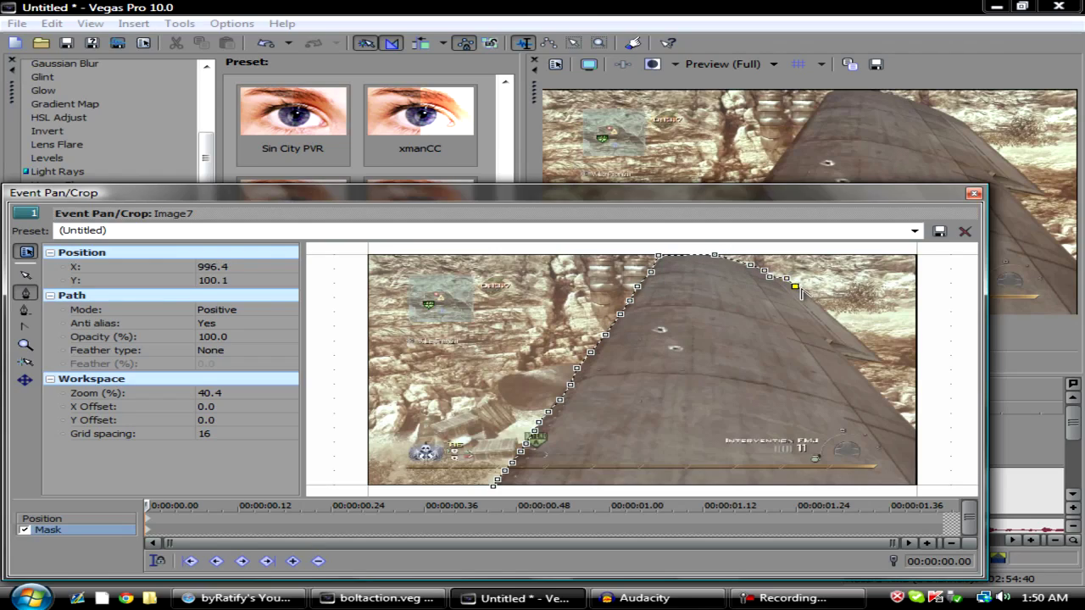
click(804, 290)
click(879, 360)
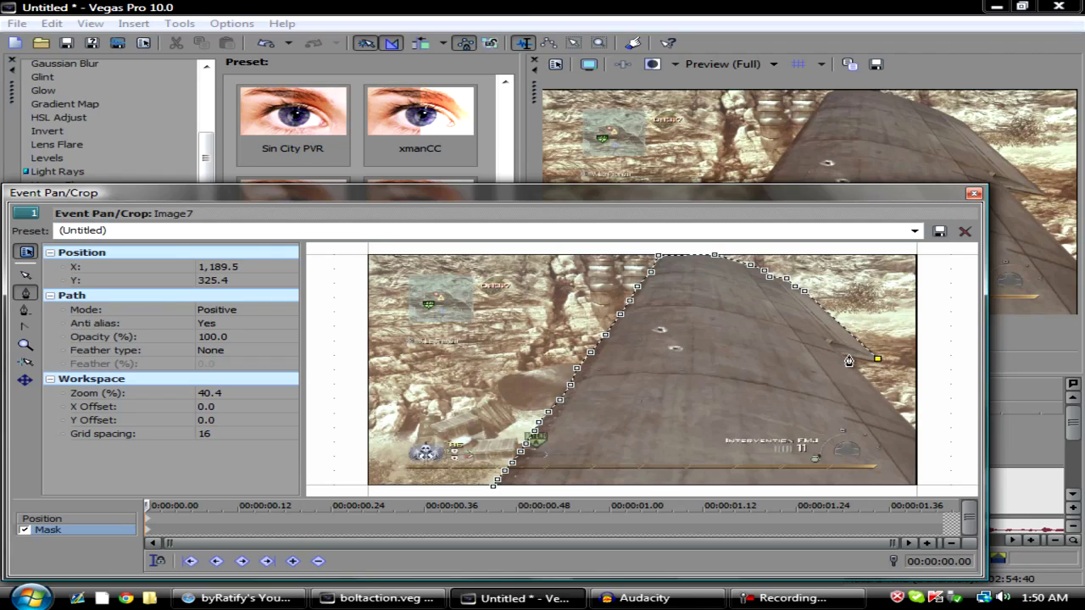
click(843, 354)
click(923, 437)
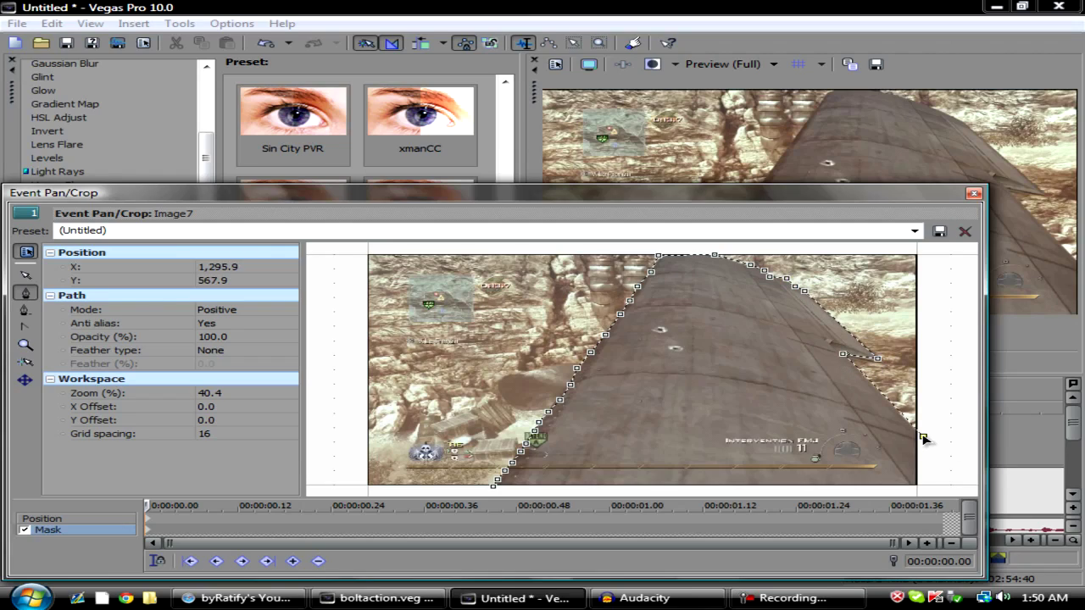
scroll(926, 485, down, 3)
click(907, 487)
click(755, 487)
click(608, 485)
click(553, 473)
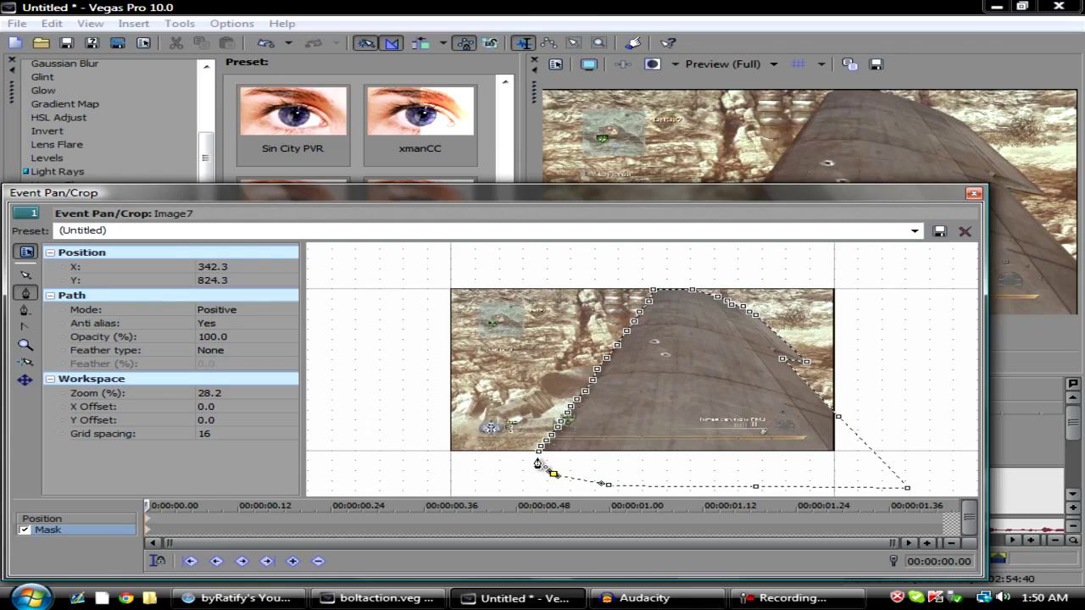
click(540, 454)
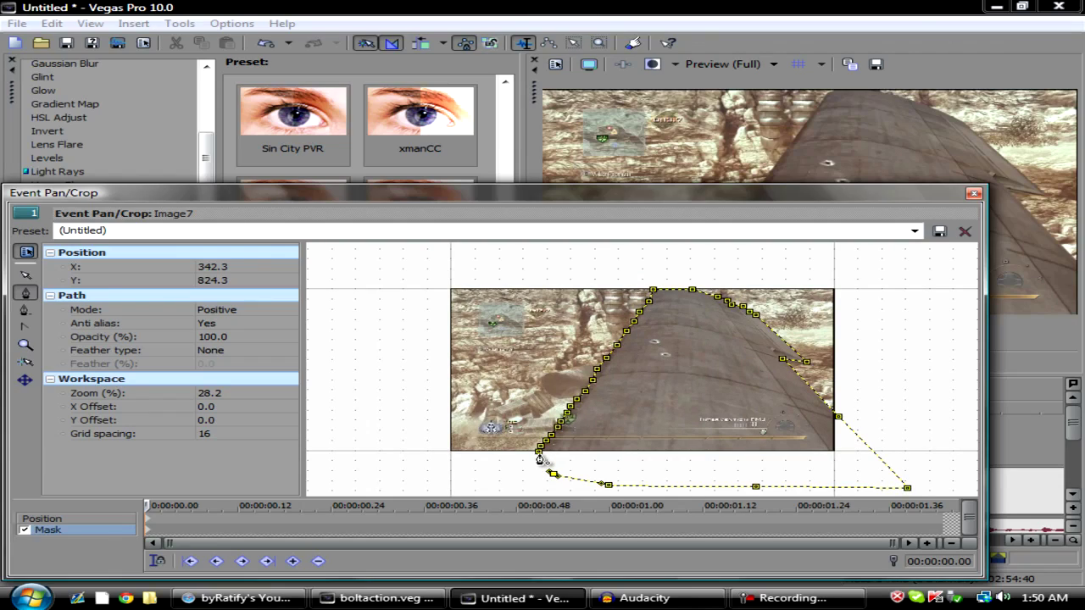
click(539, 459)
Step: Copy the masked event and insert a new empty video track at the top
click(973, 194)
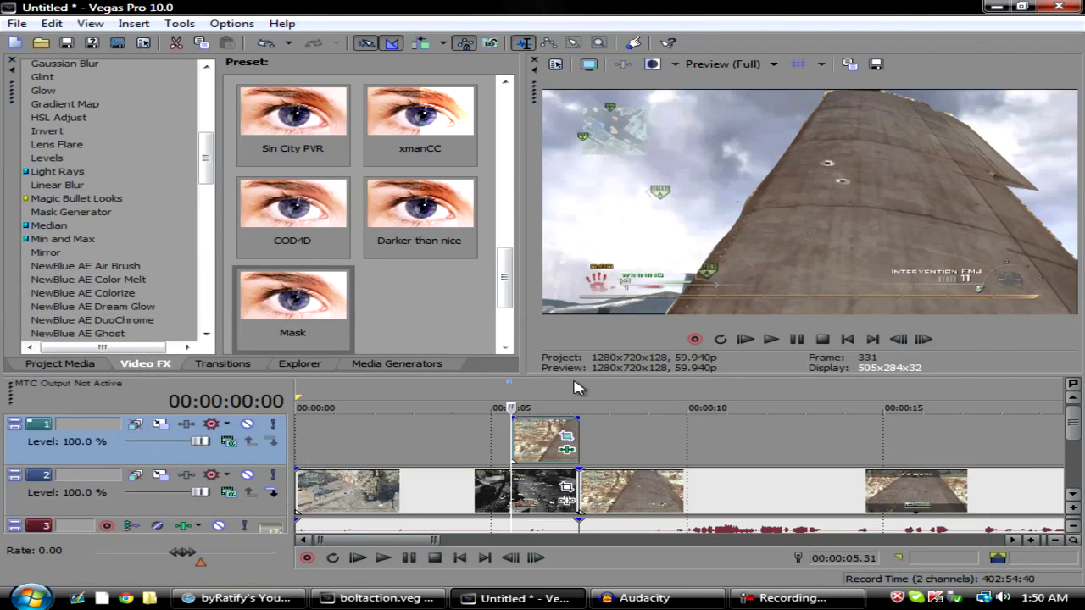
right_click(531, 440)
click(624, 342)
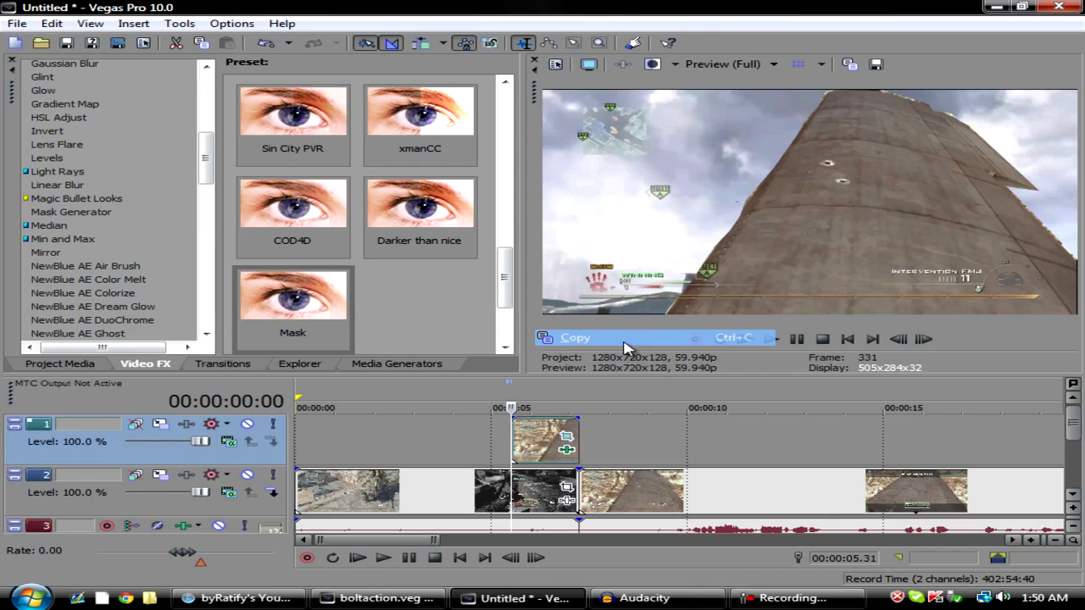
right_click(71, 416)
click(156, 243)
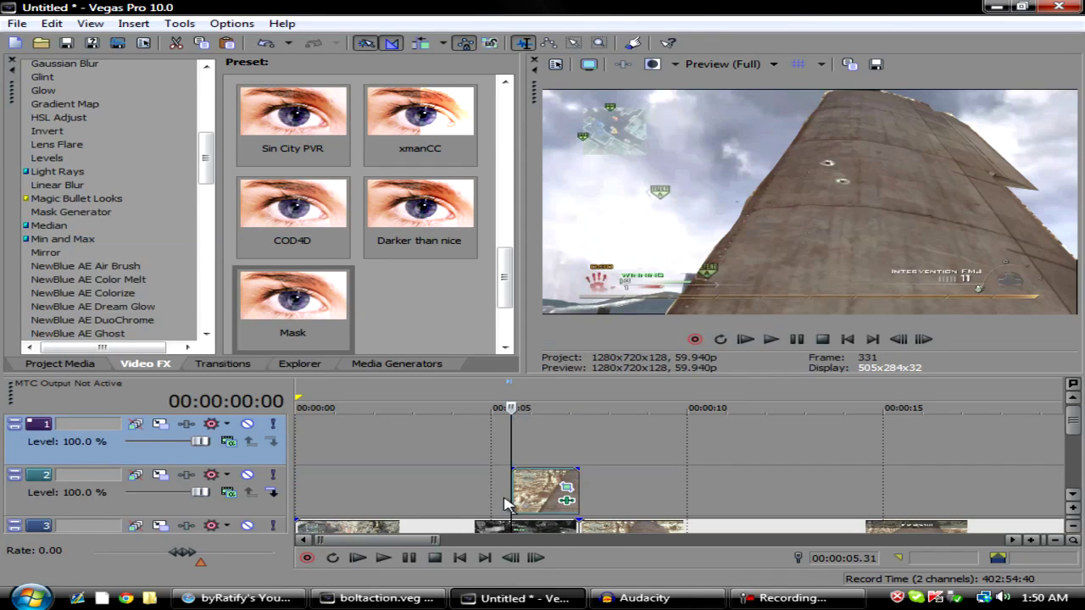
Step: Move the masked event up onto track 1
click(521, 490)
click(88, 439)
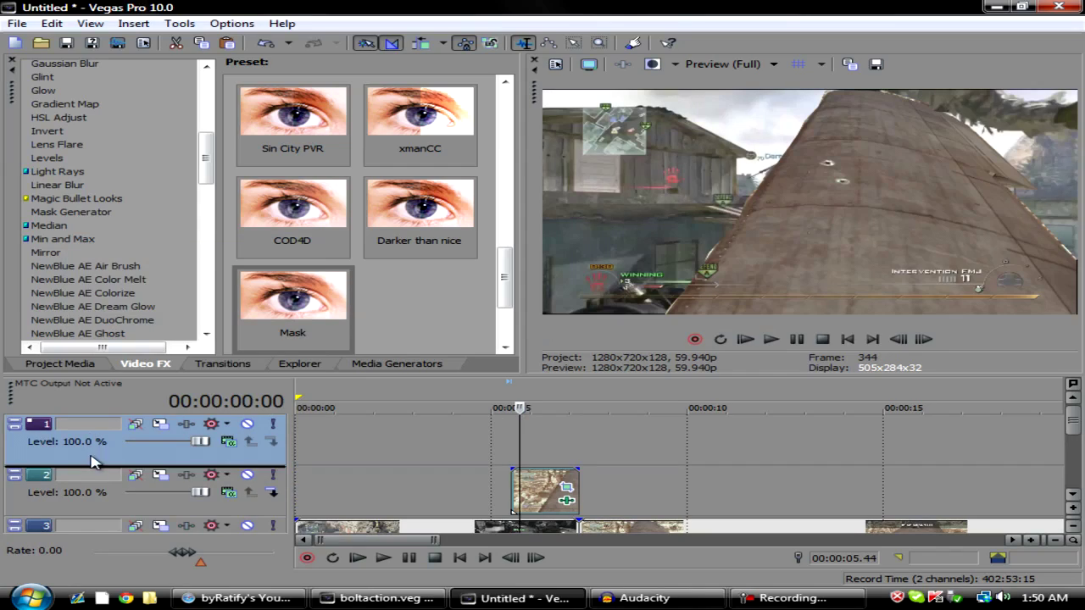
ctrl+click(93, 499)
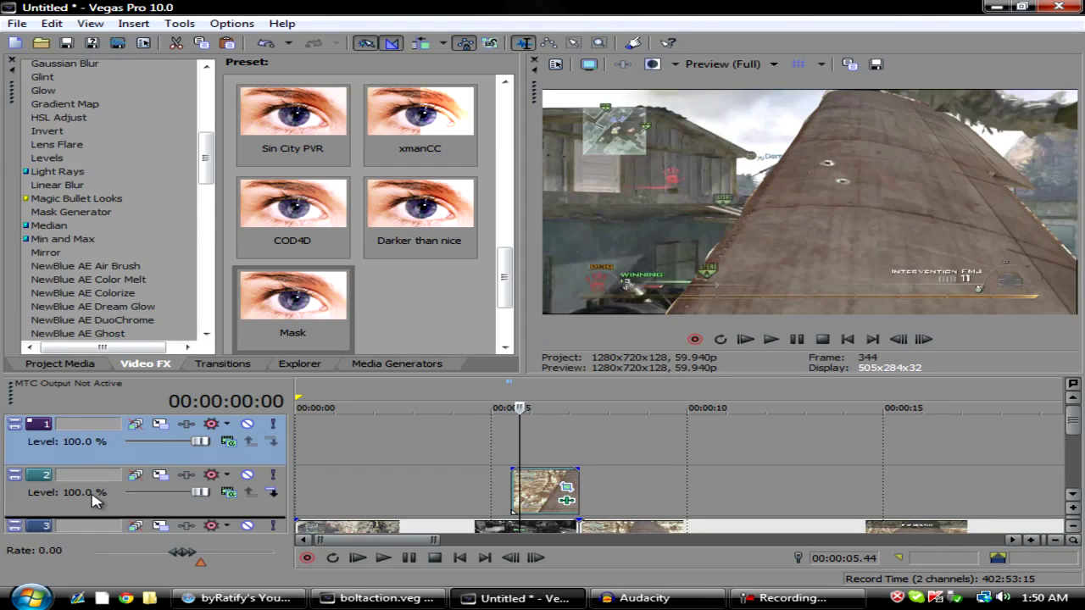
click(93, 498)
drag(542, 490, 542, 441)
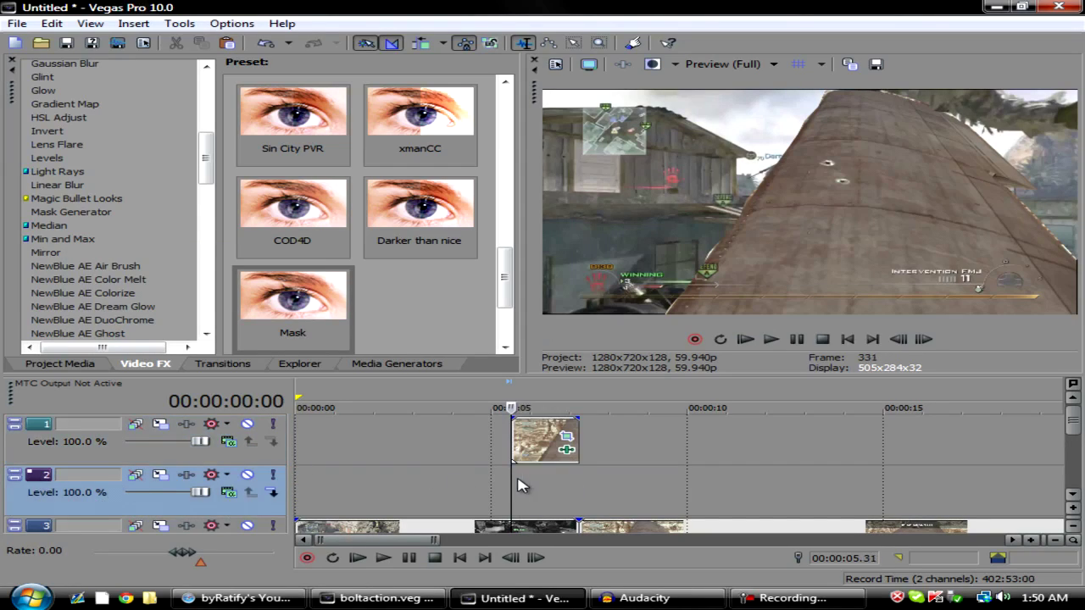
Step: Paste the copied event onto track 2, test track 1's opacity, and restore it to full
right_click(530, 482)
click(605, 315)
click(527, 428)
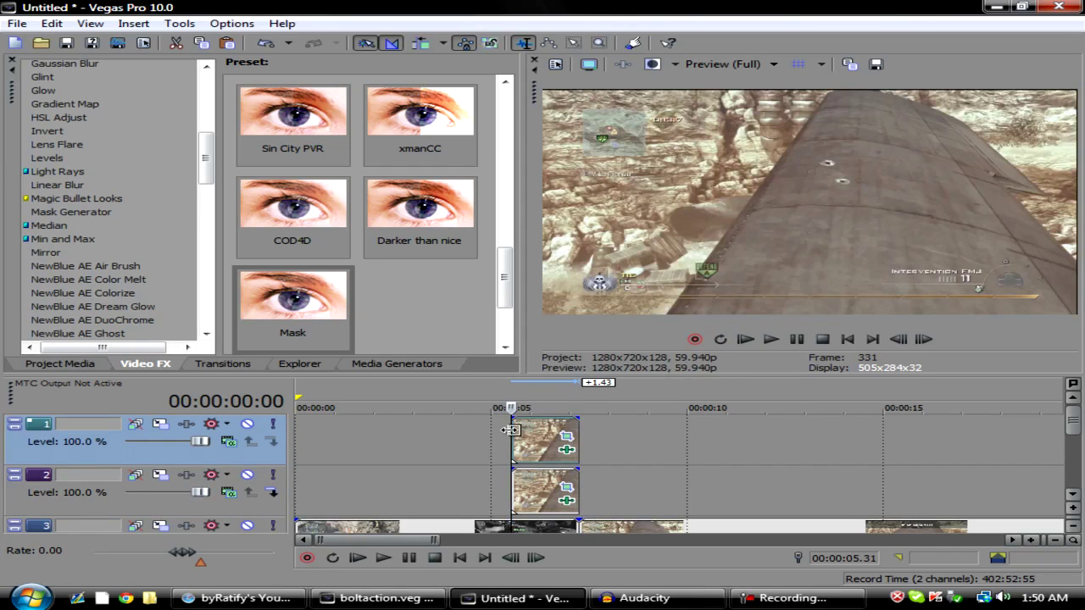
drag(527, 426, 558, 356)
click(544, 508)
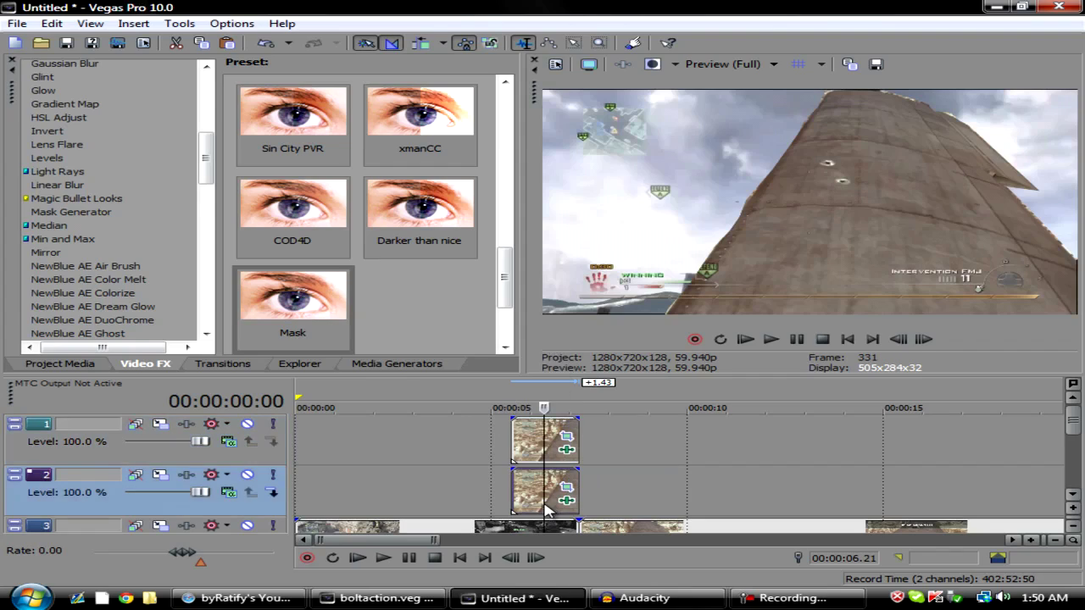
click(508, 469)
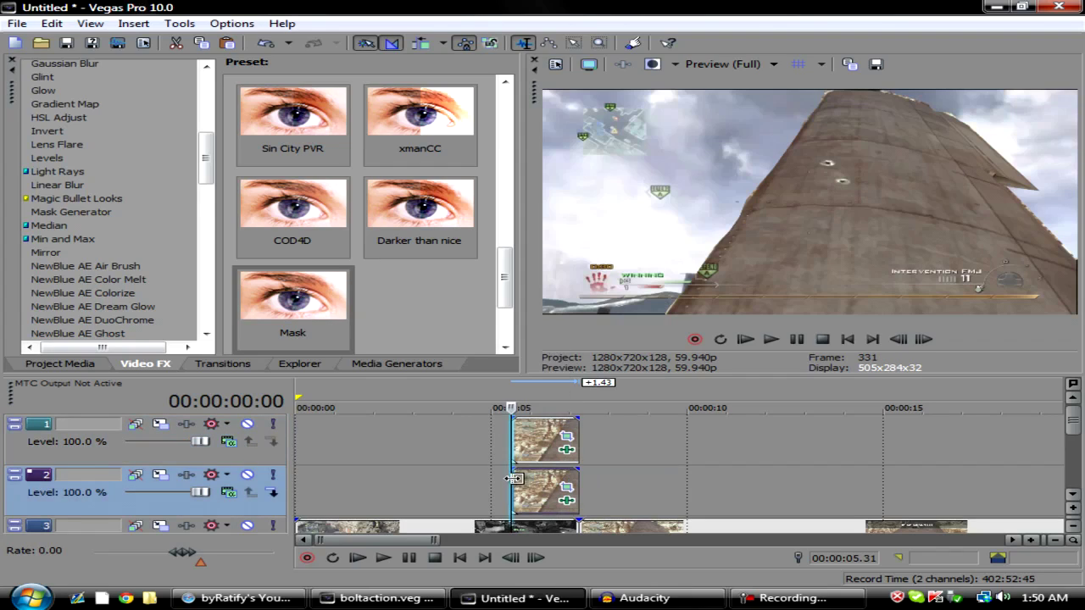
Step: Set the track 2 event's mask mode to Negative, then test track 1's opacity over it
click(563, 489)
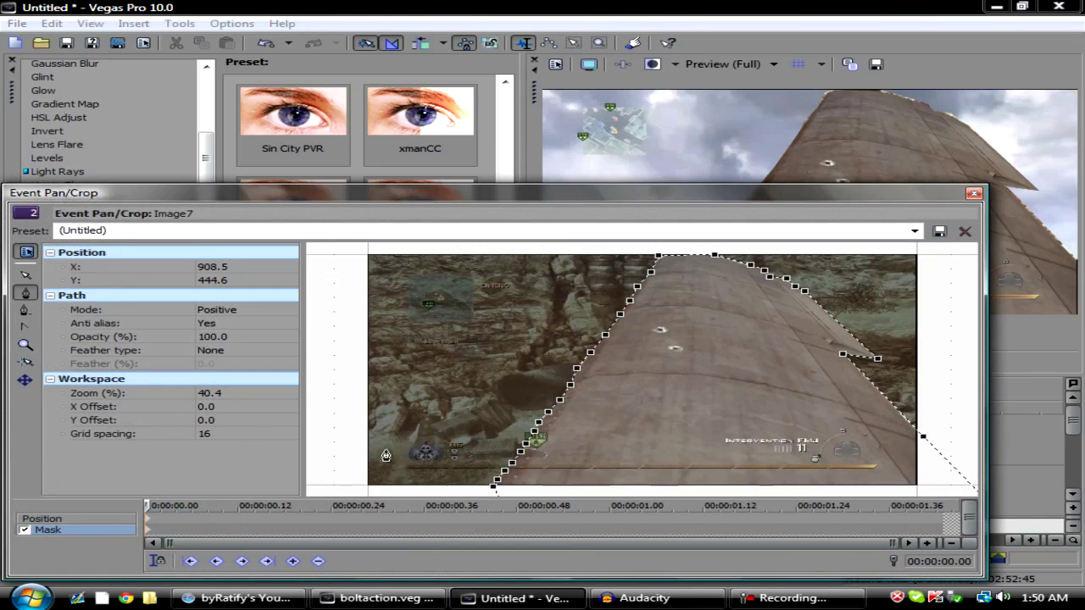
click(222, 310)
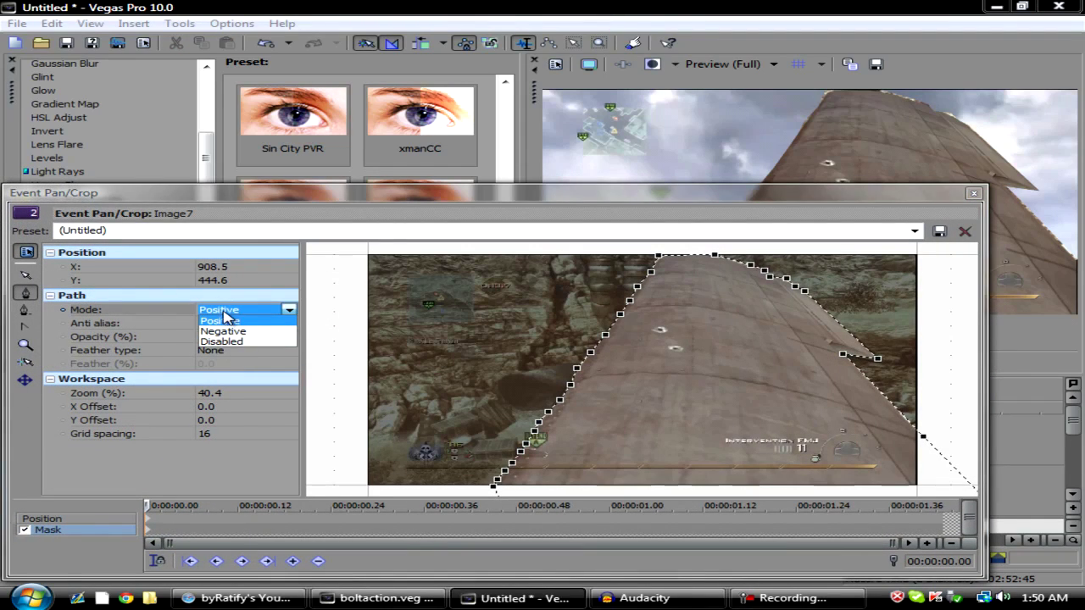
click(161, 316)
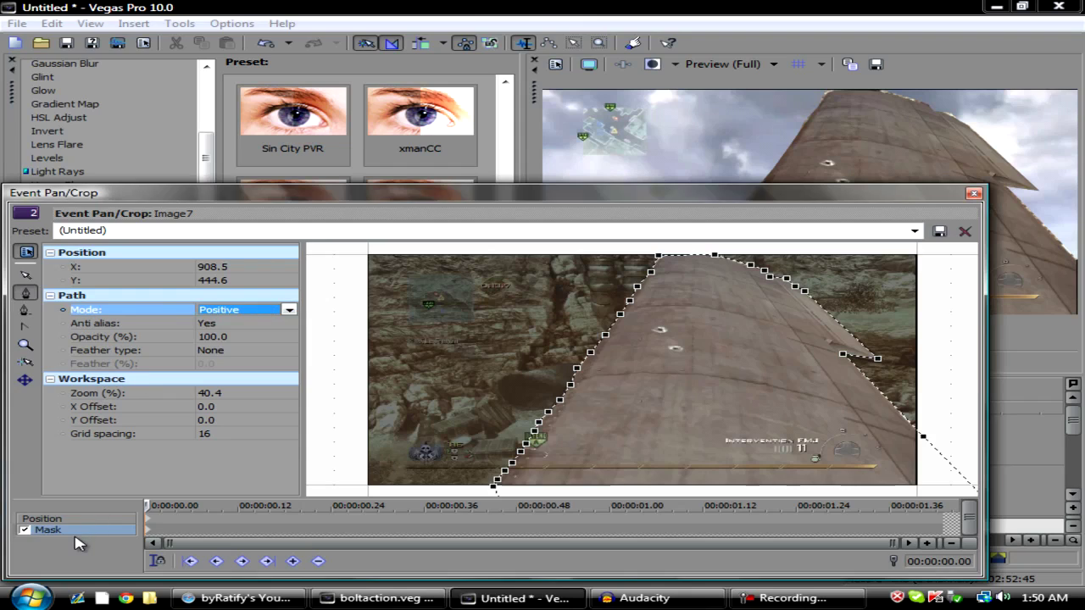
click(290, 311)
click(268, 345)
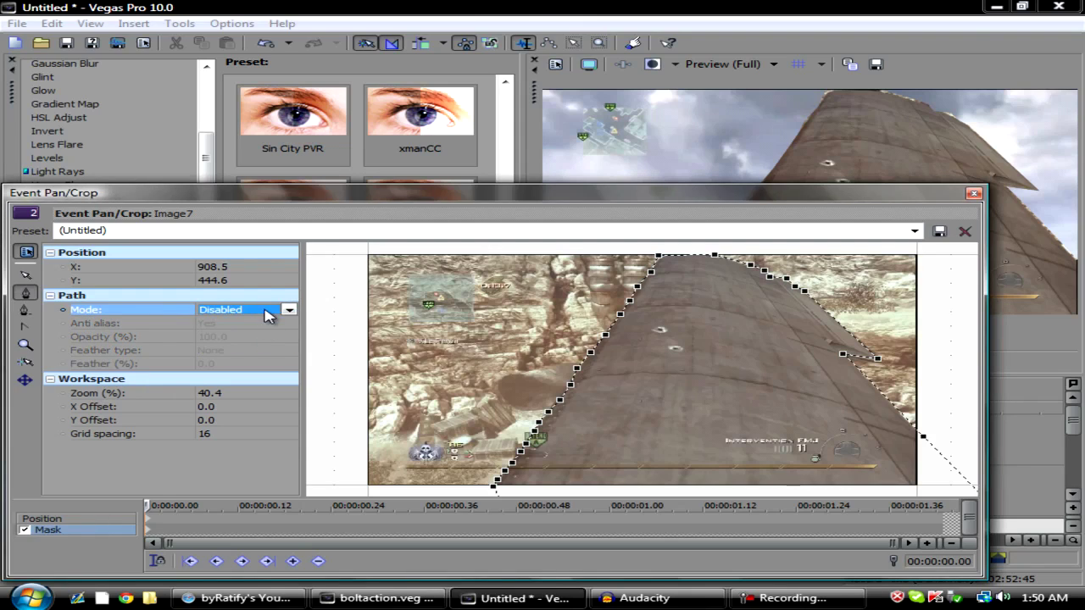
click(289, 310)
click(246, 332)
click(974, 193)
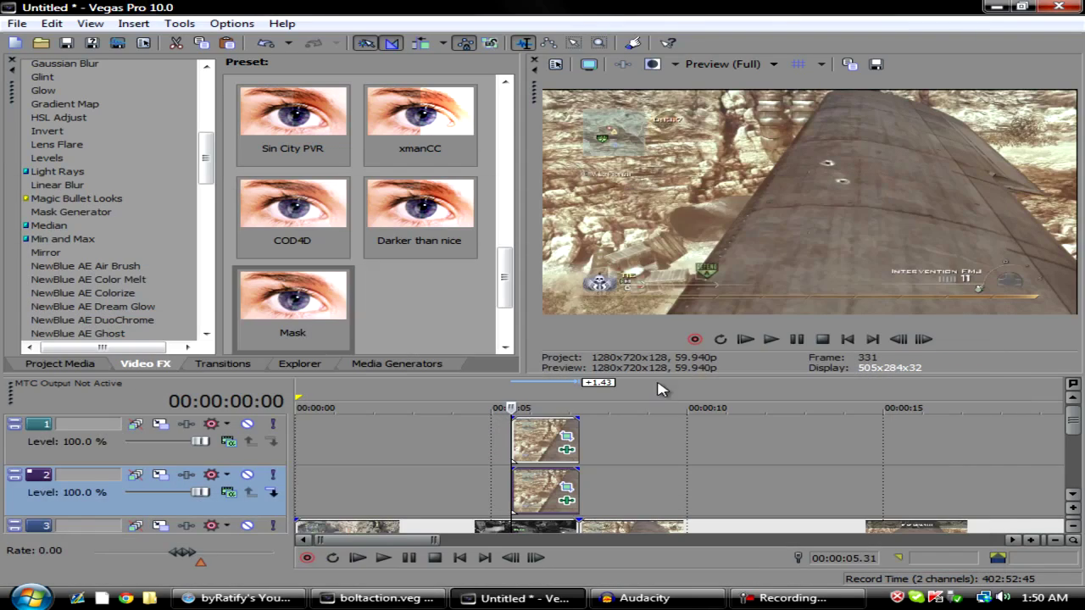
drag(554, 419, 558, 384)
Step: Trim the track 2 event's left edge so it starts later than track 1's event
click(516, 437)
click(514, 487)
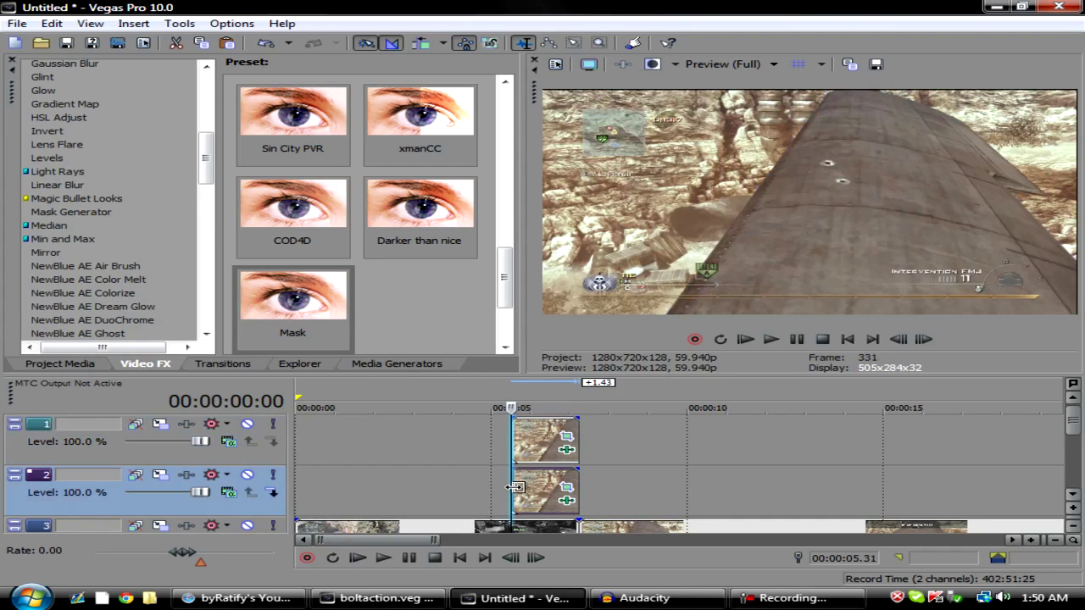
drag(514, 487, 538, 489)
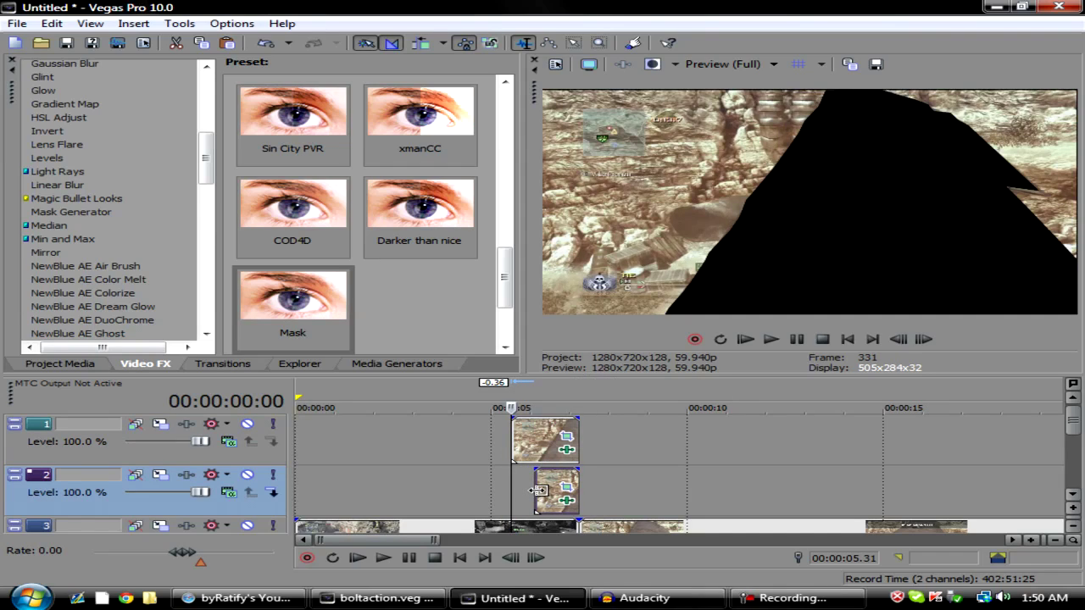
click(538, 490)
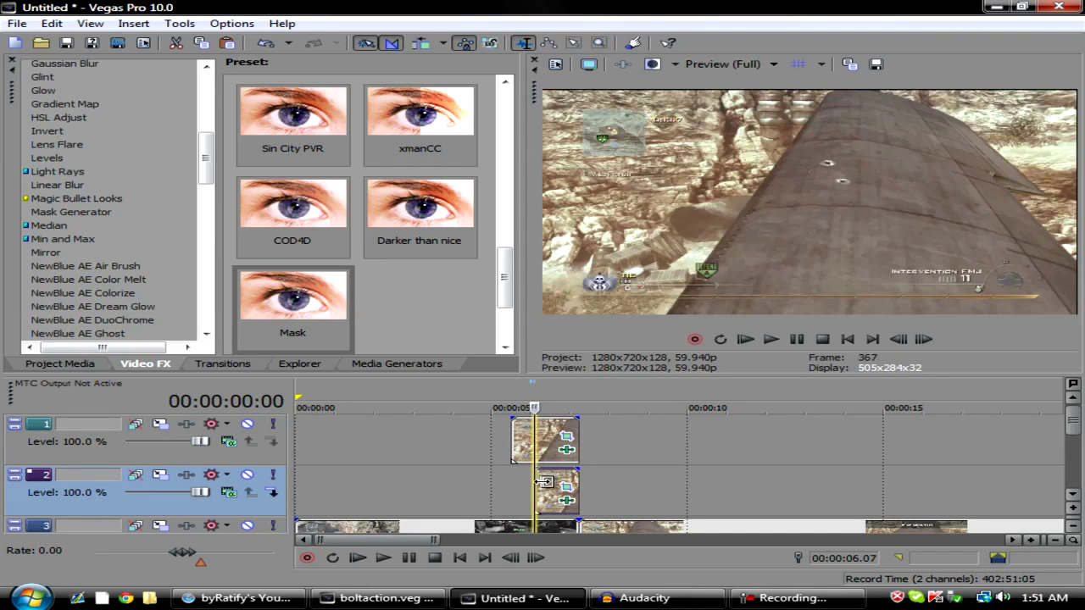
click(513, 436)
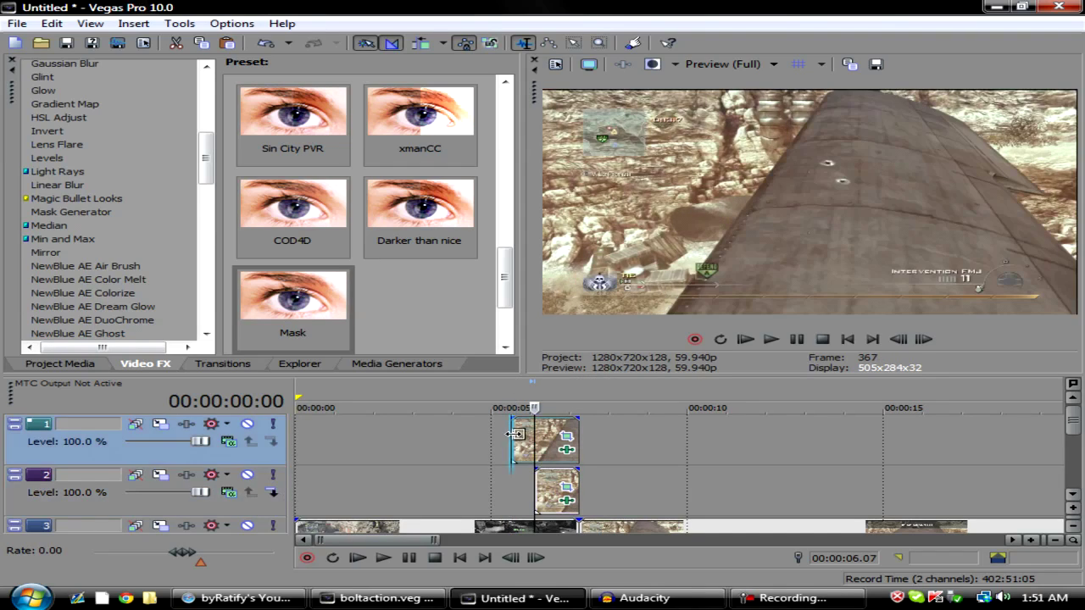
Step: Browse the Transitions list and display the Push presets (Push Up, Down, Left, Right)
click(225, 369)
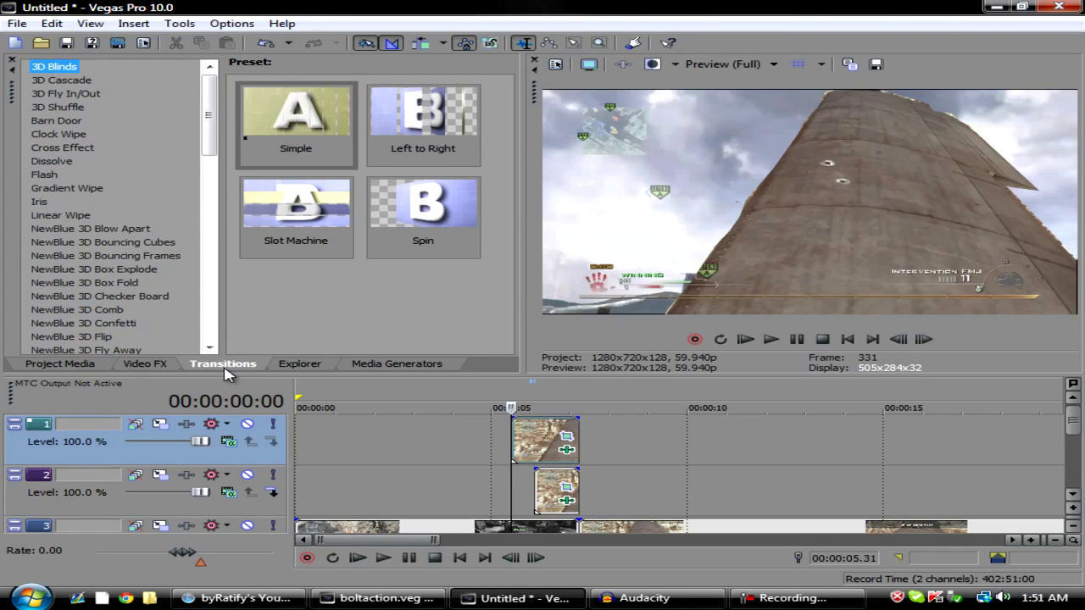
drag(208, 144, 200, 339)
click(43, 262)
click(47, 239)
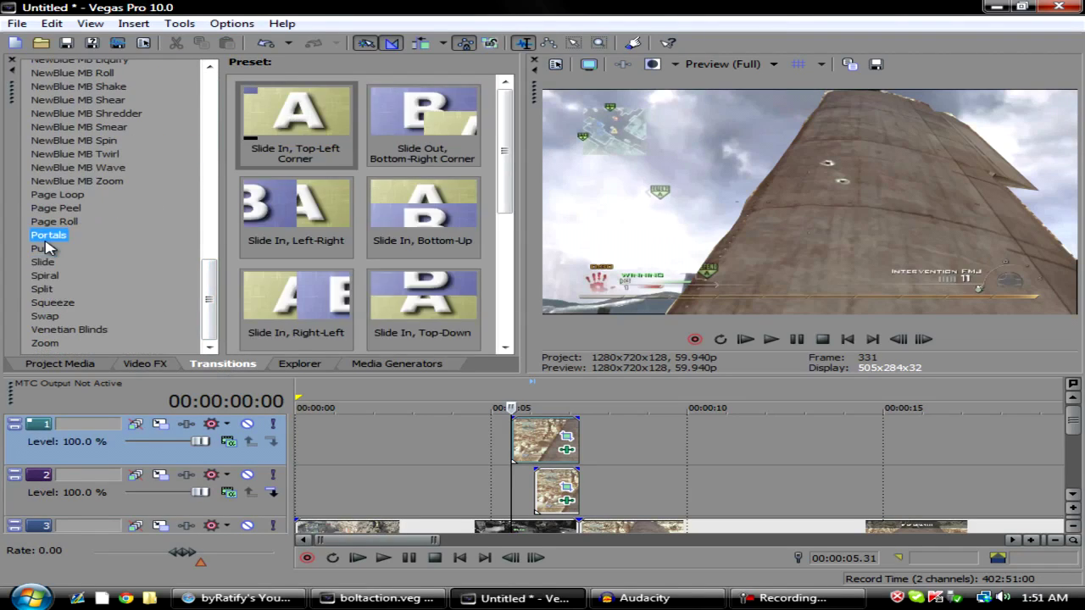
click(44, 249)
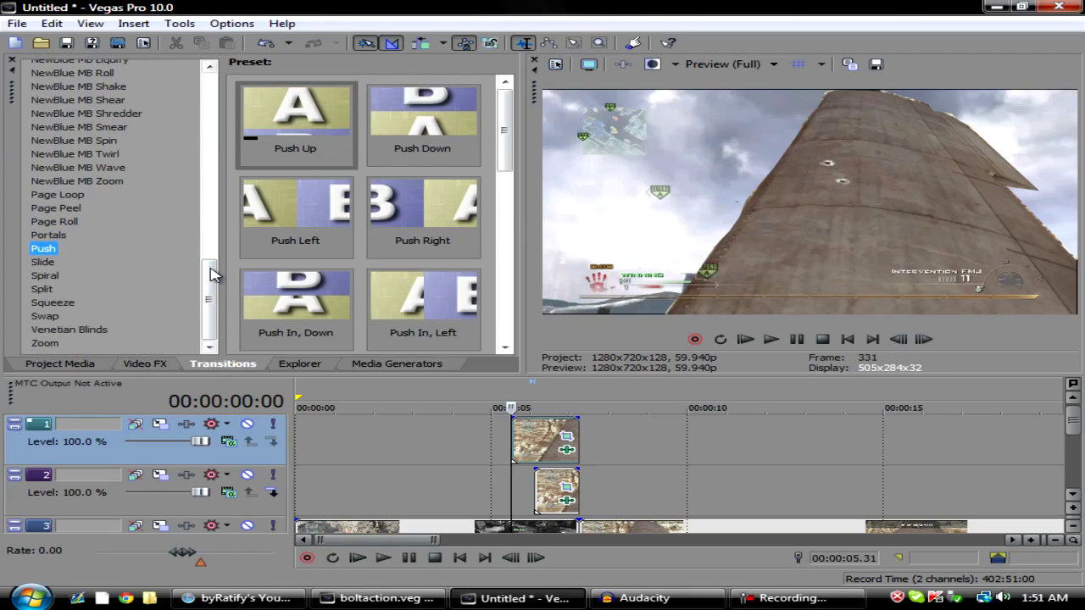
drag(212, 273, 213, 139)
scroll(141, 249, down, 8)
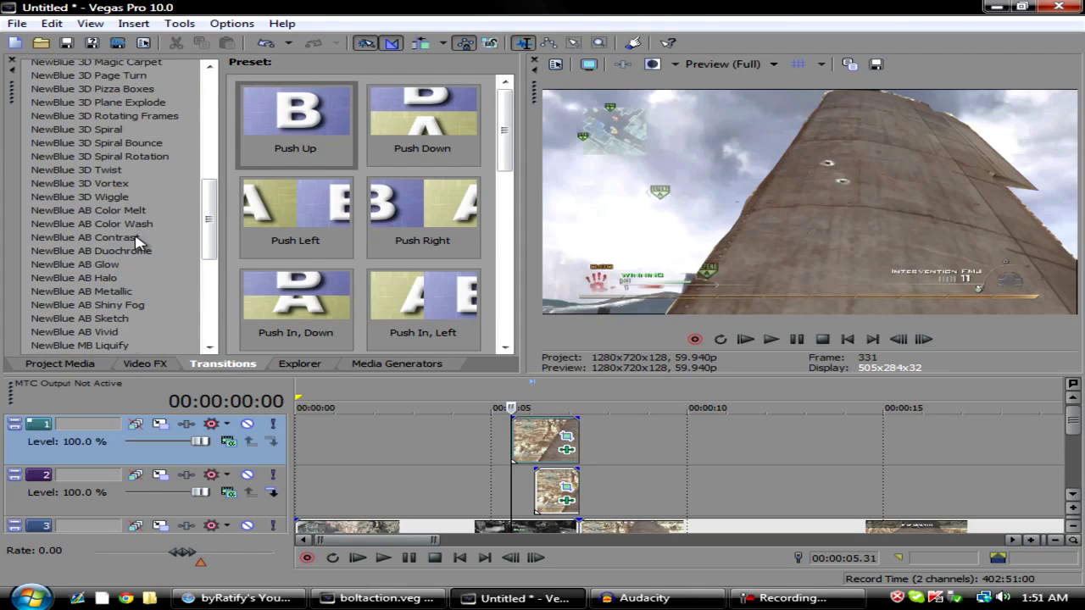
scroll(136, 243, up, 1)
scroll(133, 250, up, 10)
scroll(118, 242, down, 11)
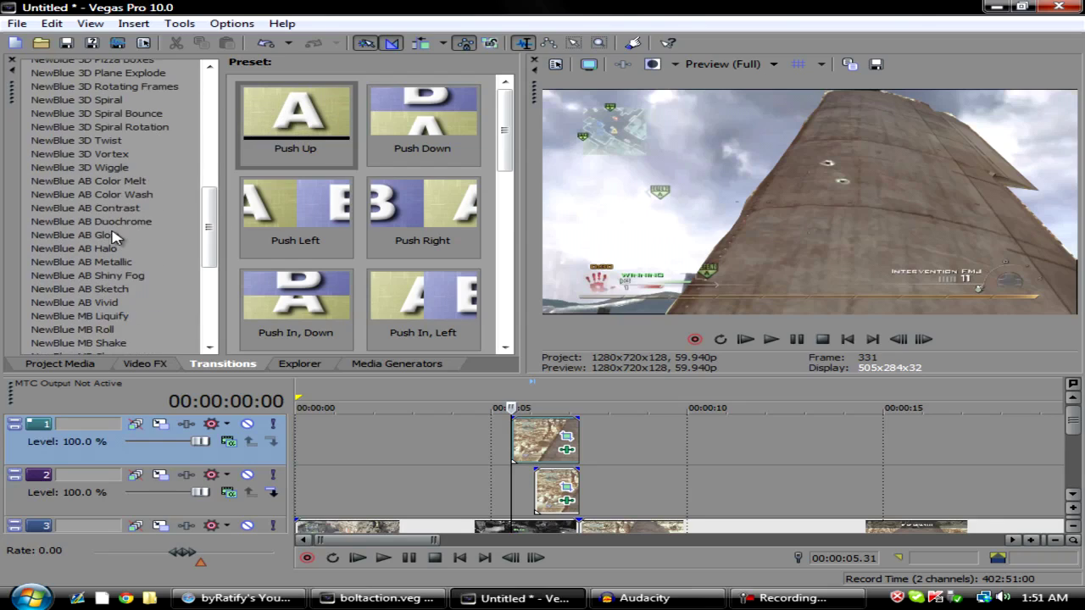
scroll(72, 185, down, 1)
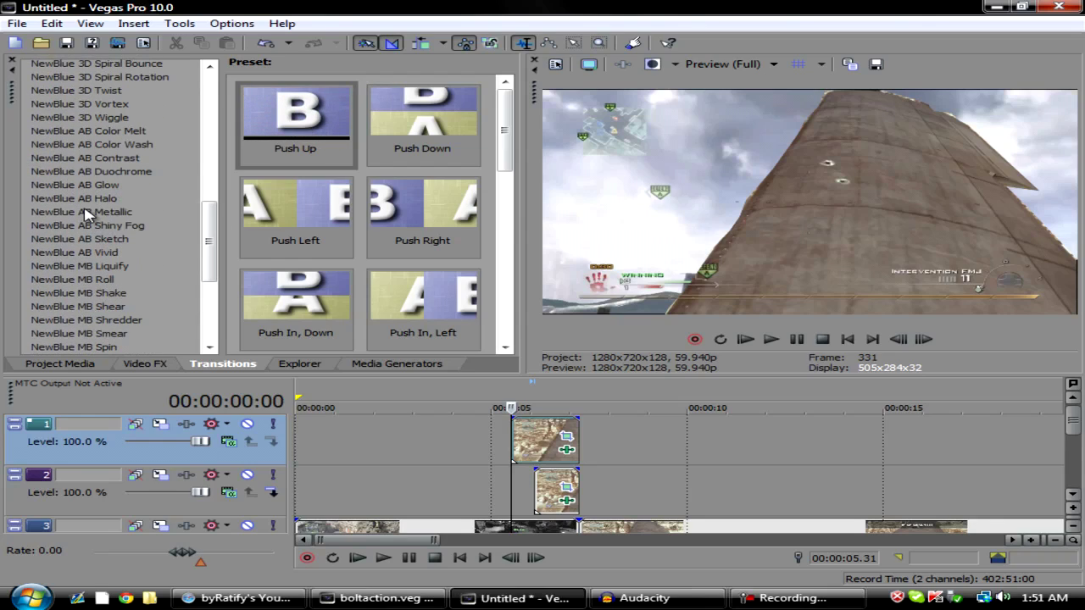
scroll(89, 215, up, 5)
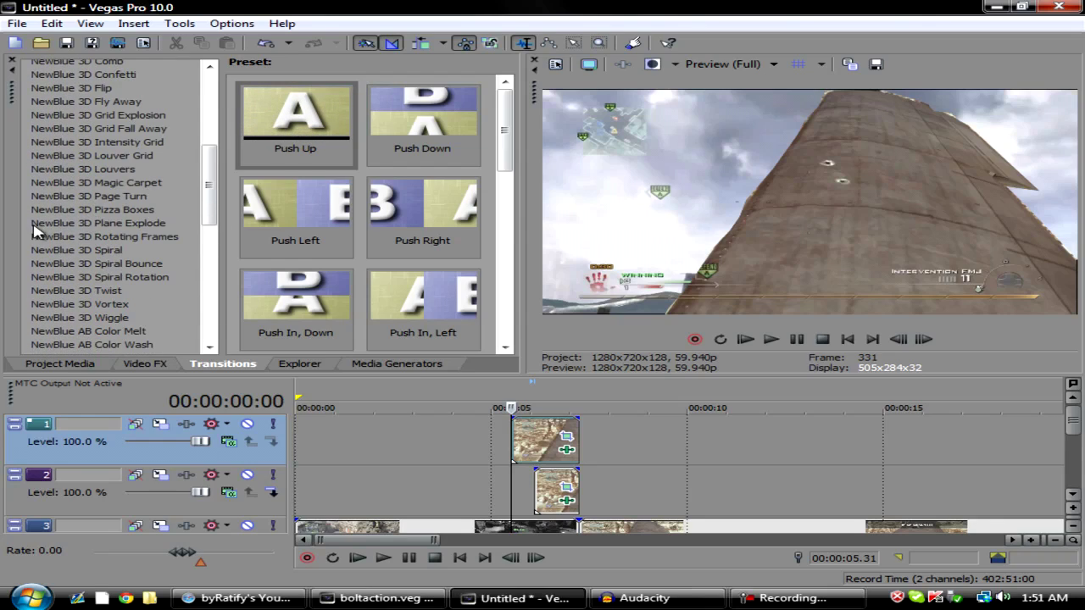
scroll(88, 194, up, 2)
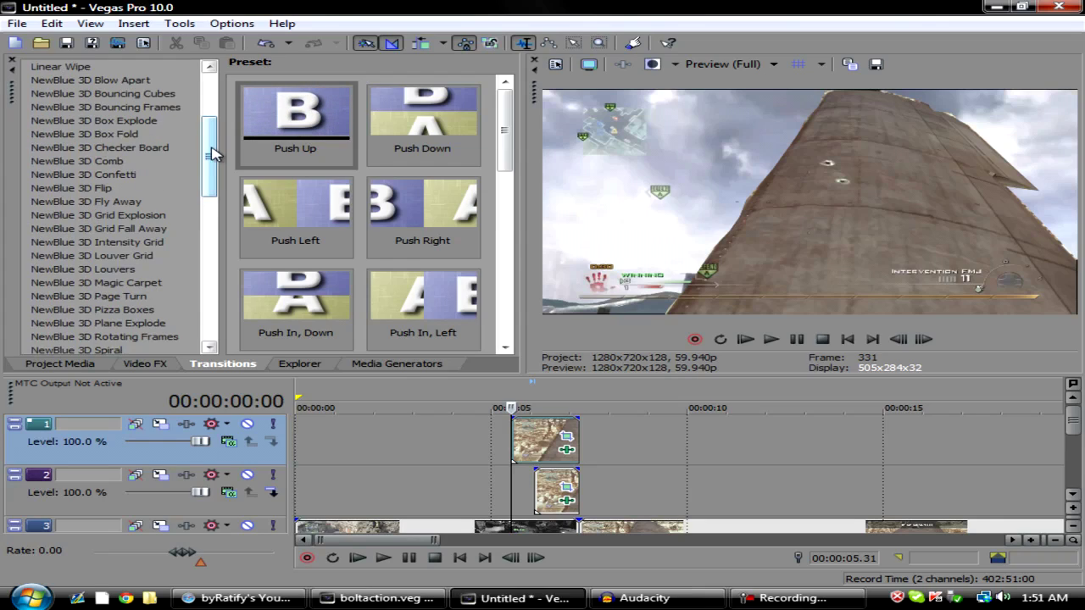
drag(209, 150, 214, 328)
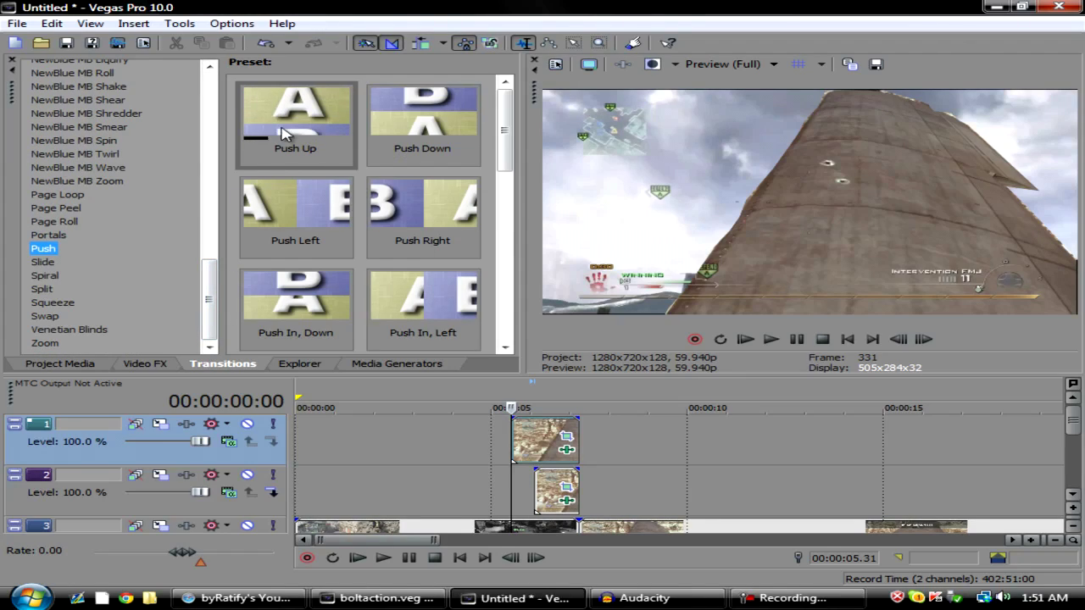
Step: Add Push Up to the start of the track 1 event and scrub it around 00:00:06.07
drag(282, 133, 524, 442)
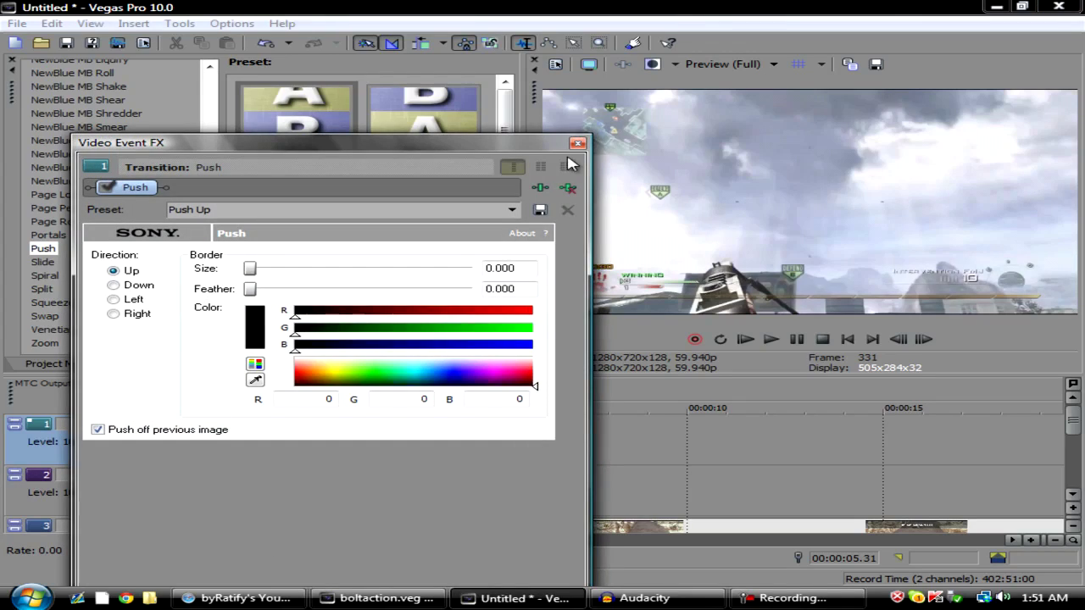
click(577, 143)
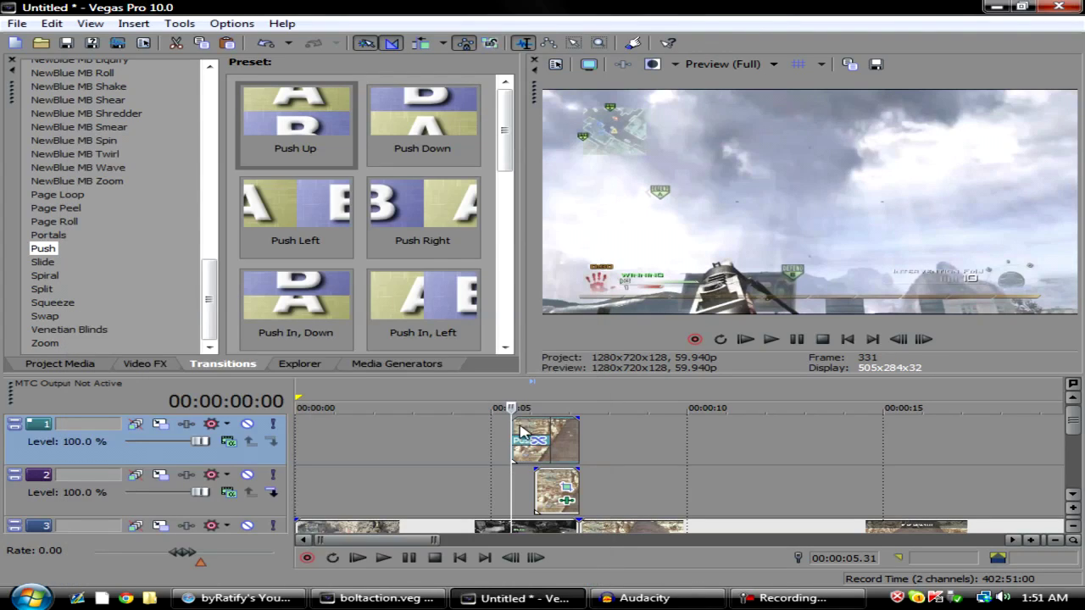
drag(515, 488, 545, 488)
click(544, 490)
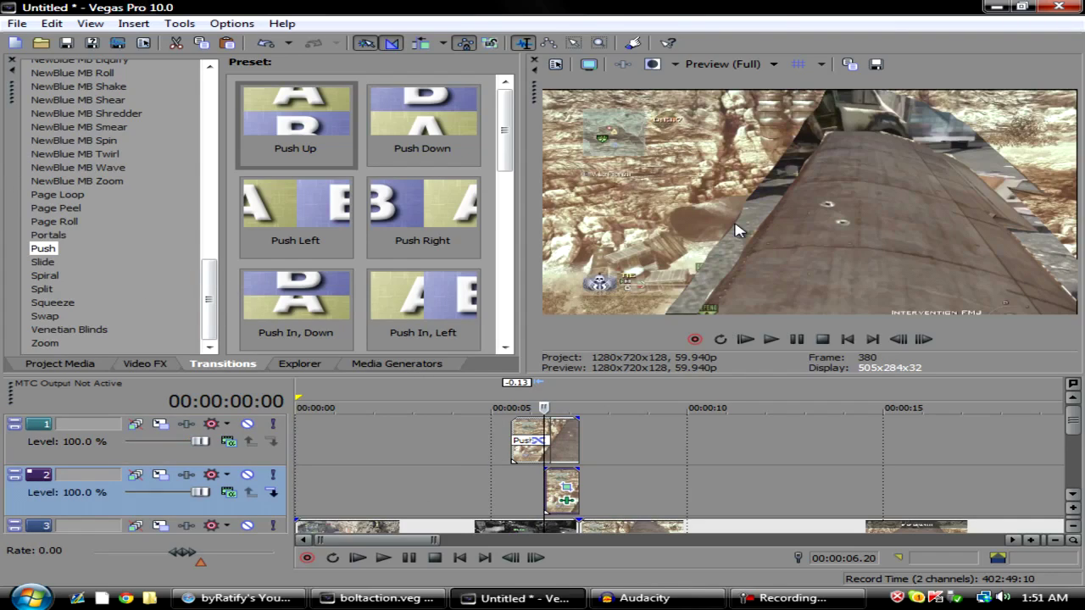
drag(208, 299, 209, 100)
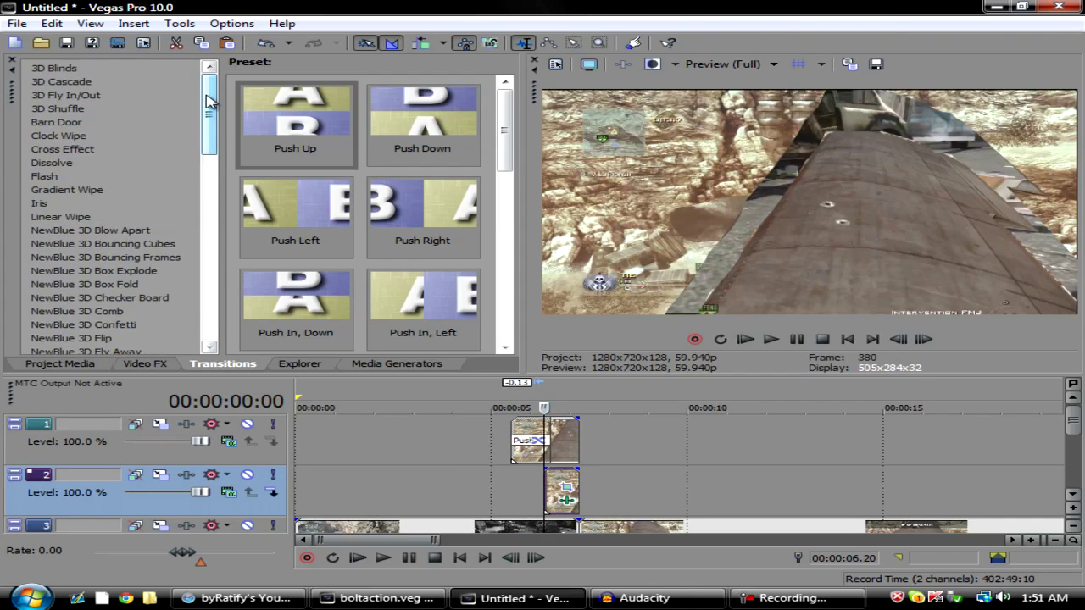
Step: Add the Simple 3D Blinds preset to the start of the track 2 event and play back
click(54, 68)
drag(296, 119, 551, 492)
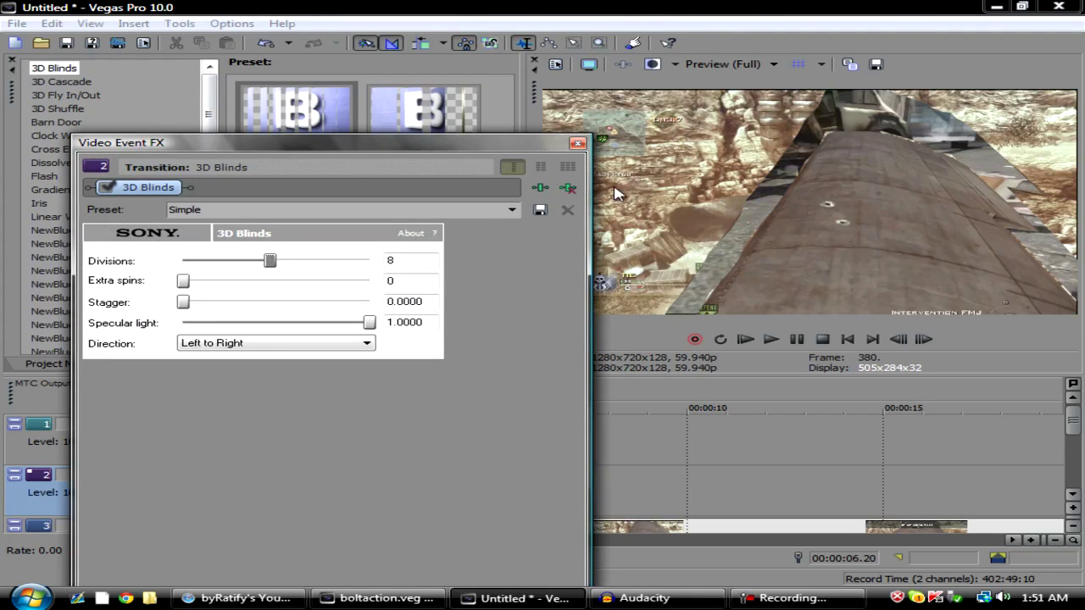
click(577, 143)
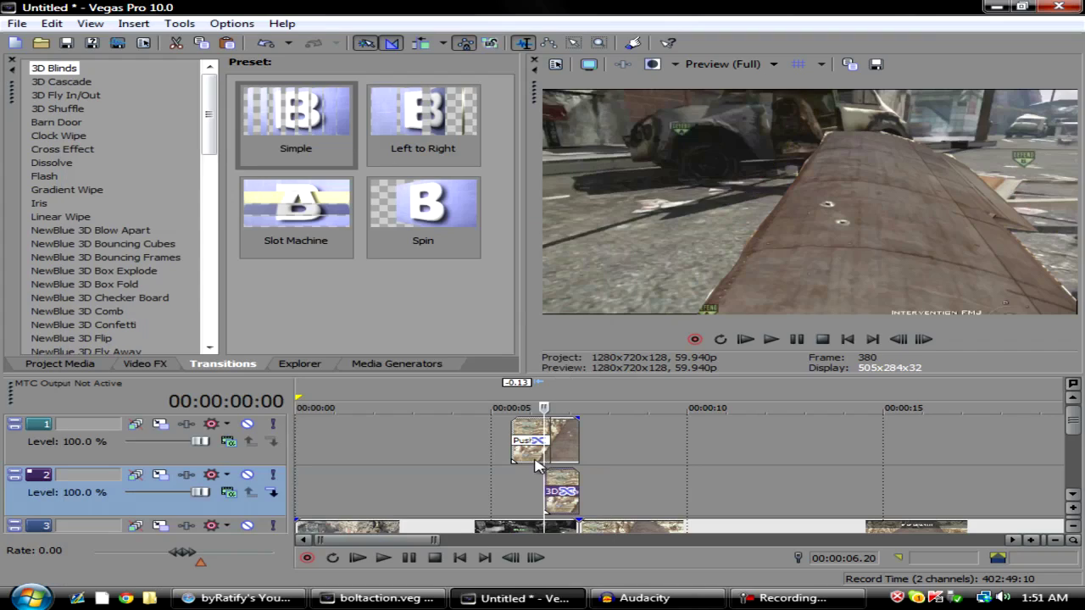
scroll(517, 457, down, 1)
scroll(507, 459, up, 3)
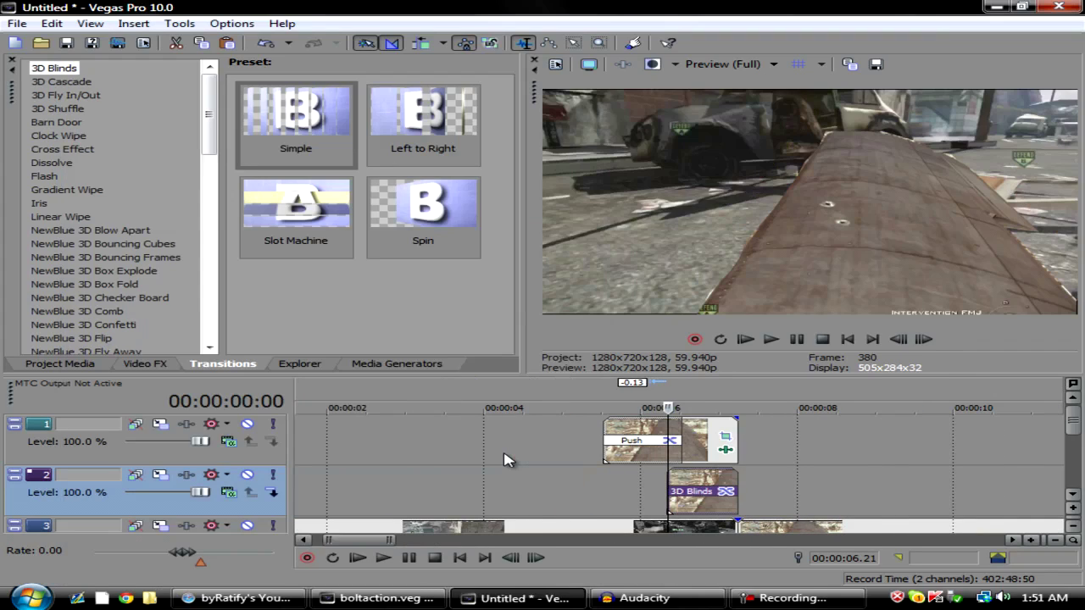
key(space)
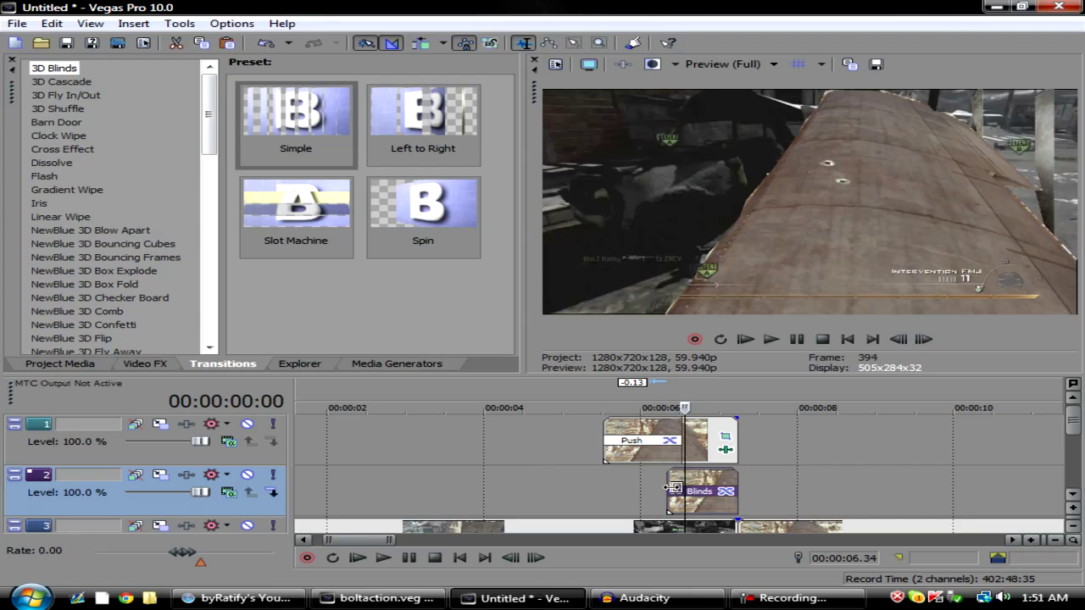
Step: Drag the track 2 event's left edge earlier so it overlaps the Push transition
drag(674, 488, 647, 489)
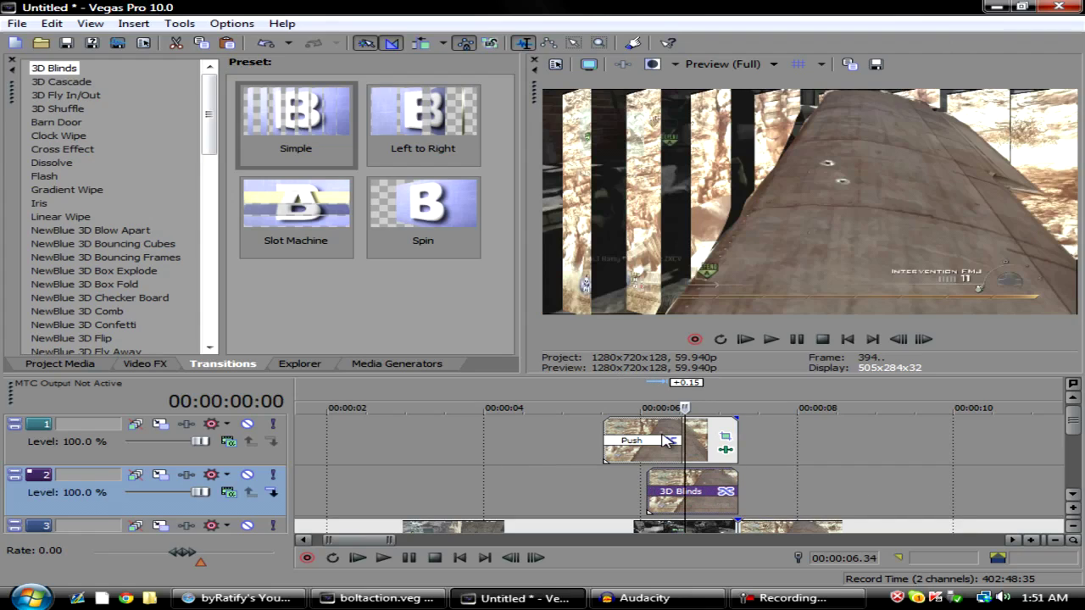
click(667, 440)
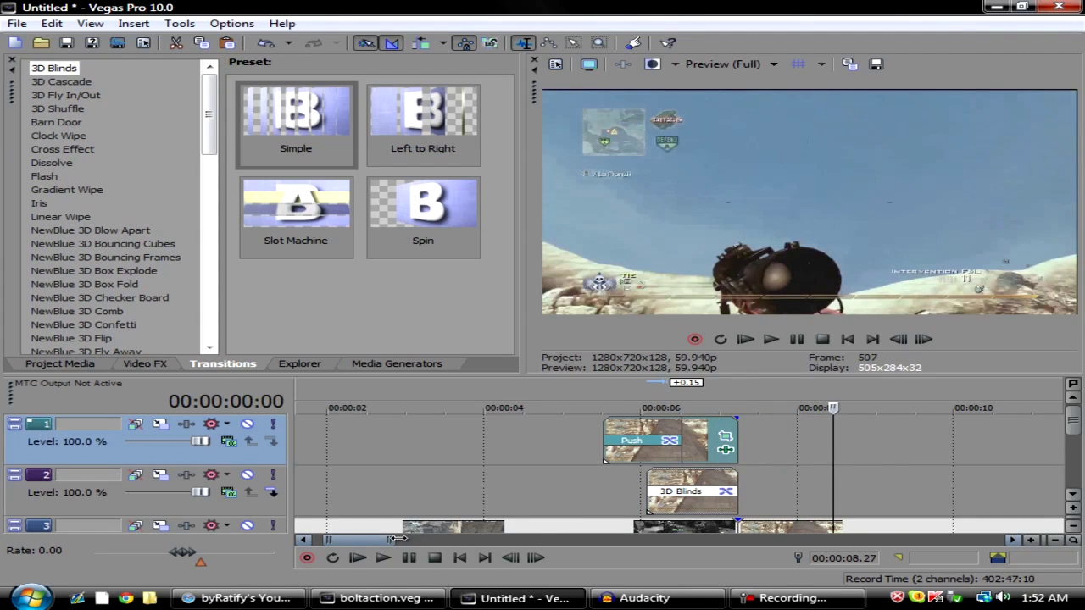
drag(396, 539, 417, 539)
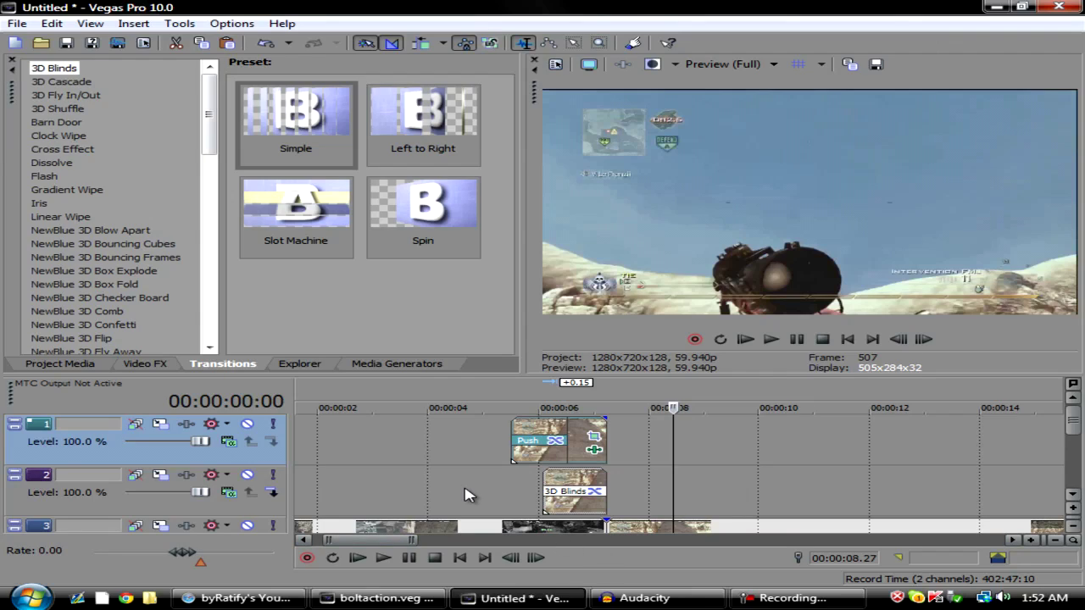
click(484, 443)
mouse_move(484, 443)
mouse_down()
mouse_move(573, 442)
mouse_move(474, 452)
mouse_up()
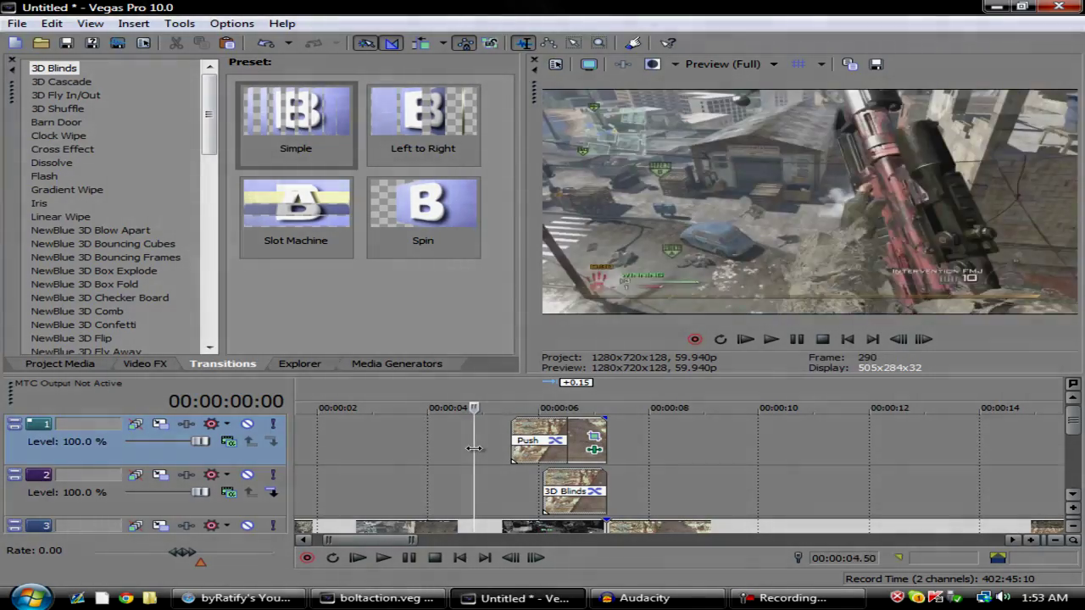